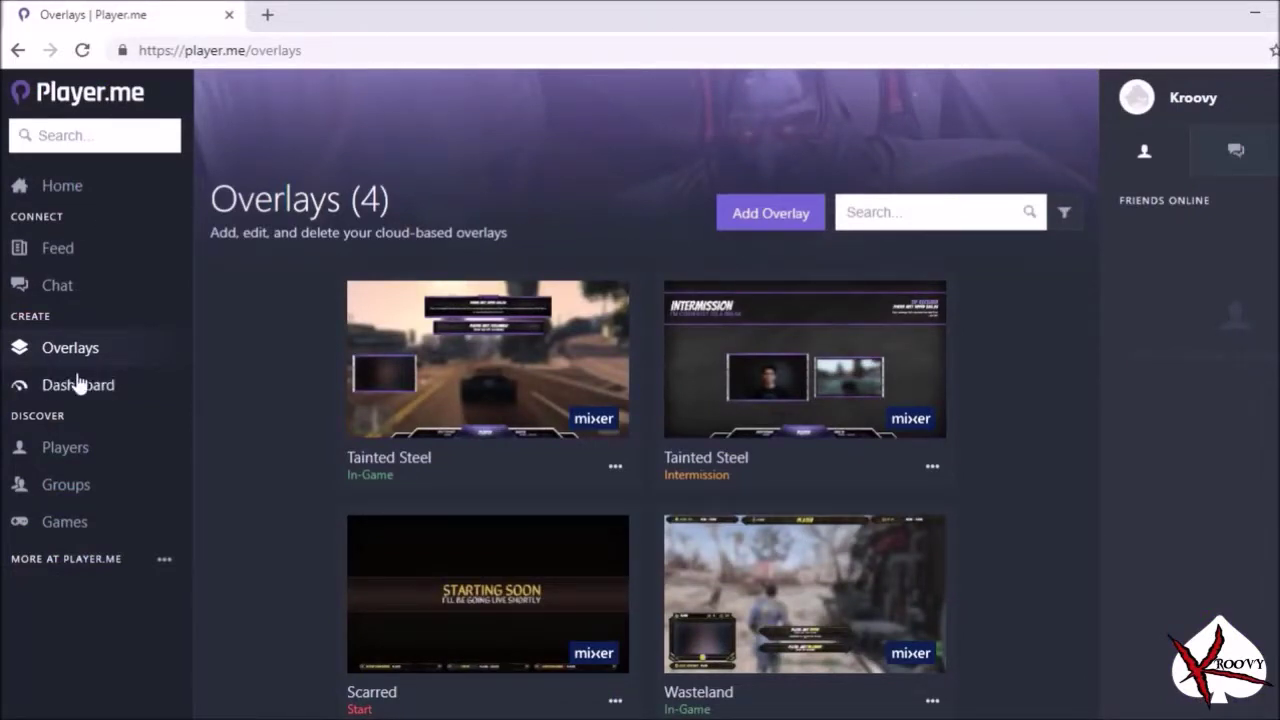
Step: Add an In-Game Accent overlay using the Mixer template and open it in the editor
left_click(770, 220)
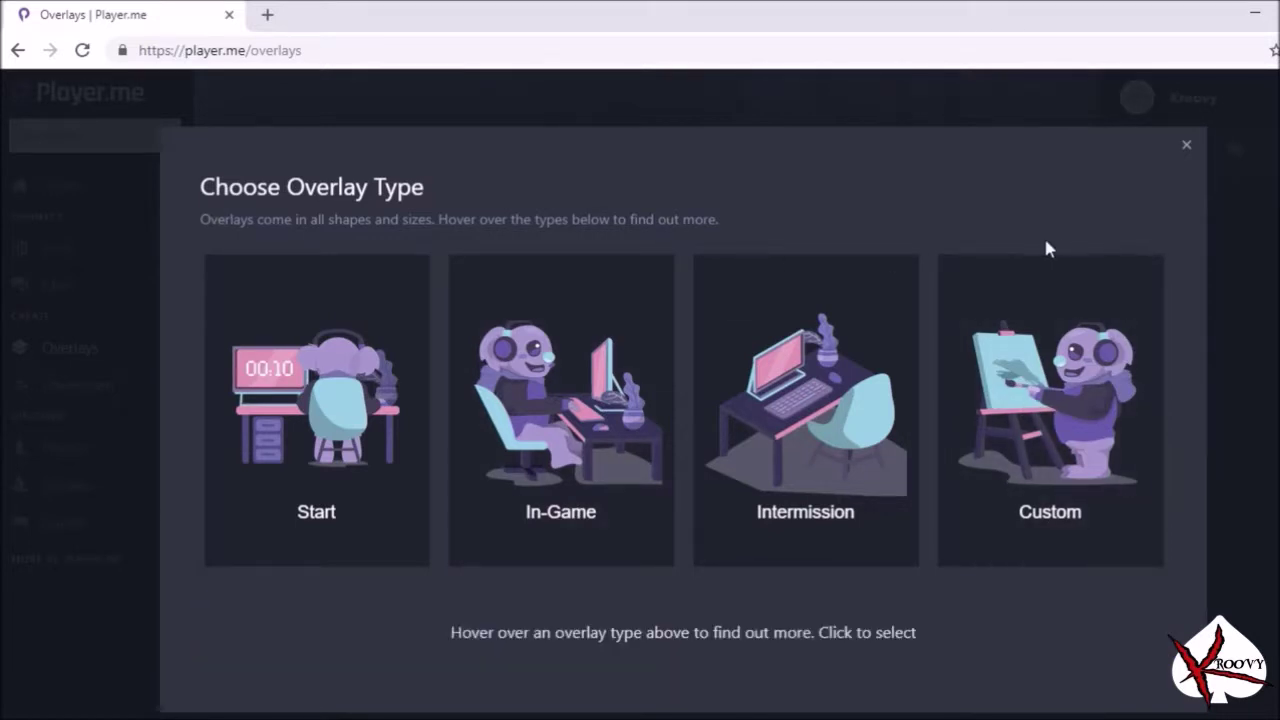
left_click(560, 535)
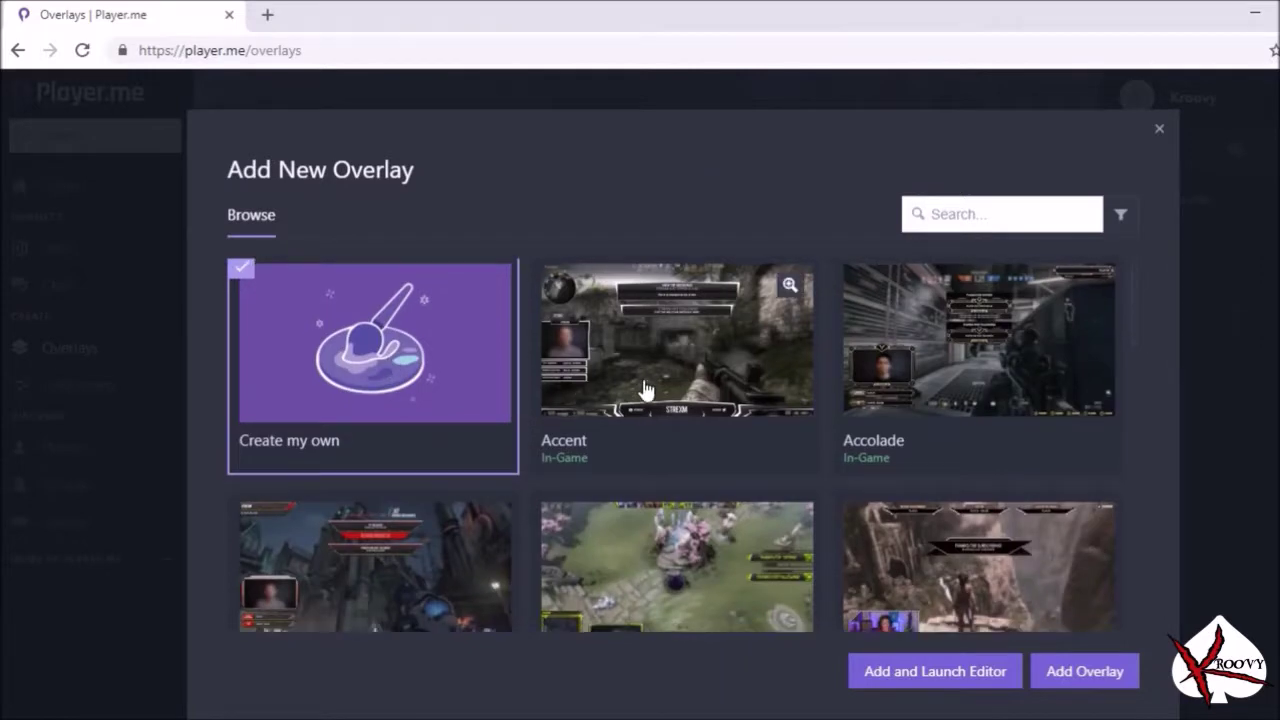
scroll(900, 408, "down", 7)
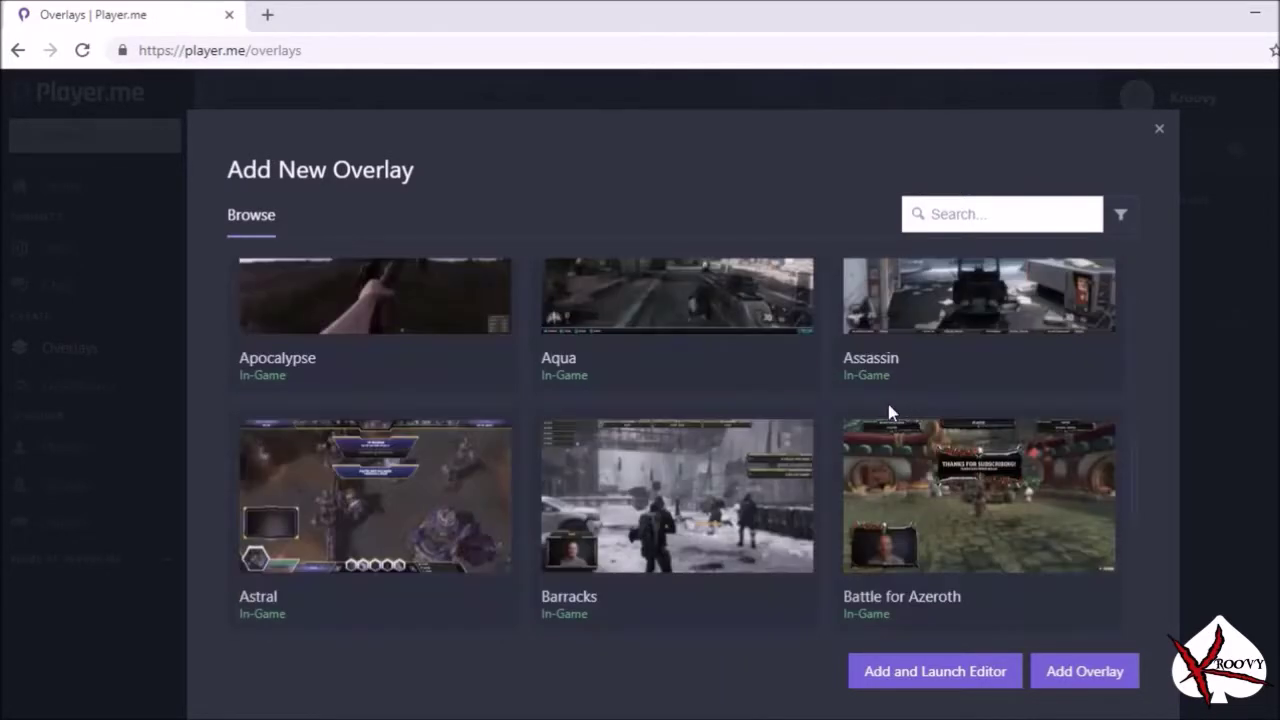
scroll(890, 414, "up", 5)
scroll(678, 372, "up", 2)
left_click(691, 340)
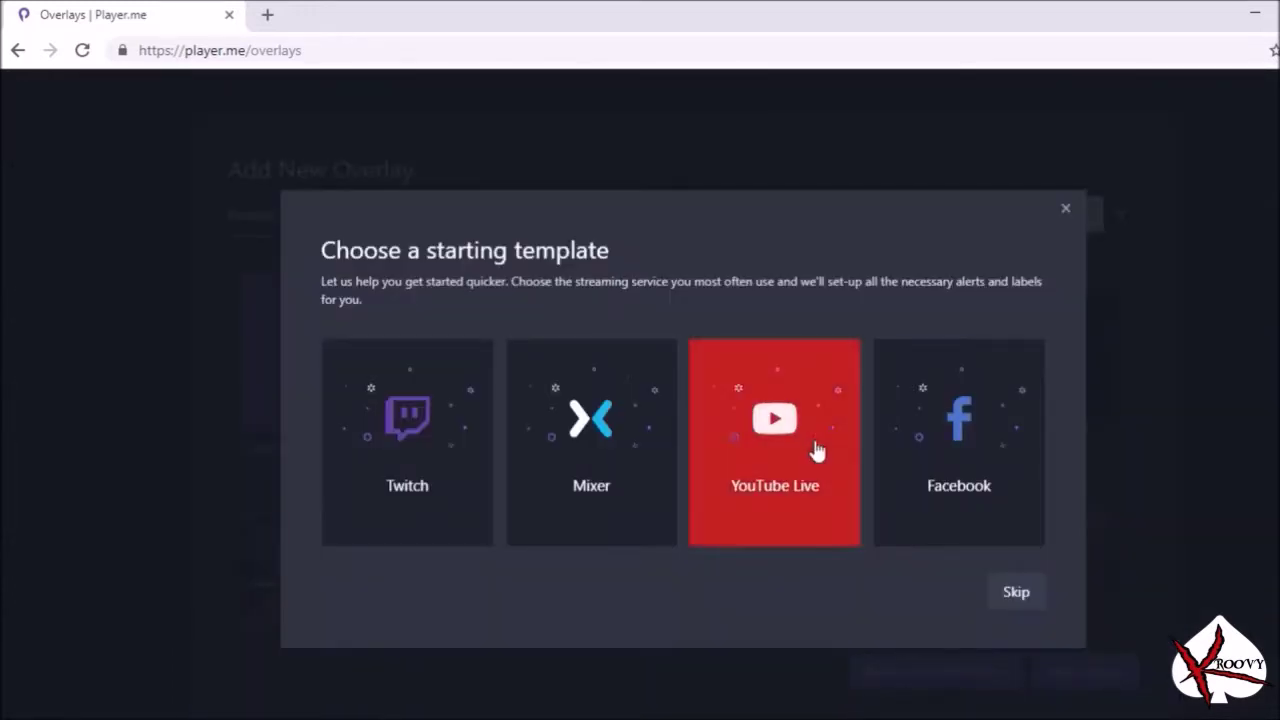
left_click(586, 491)
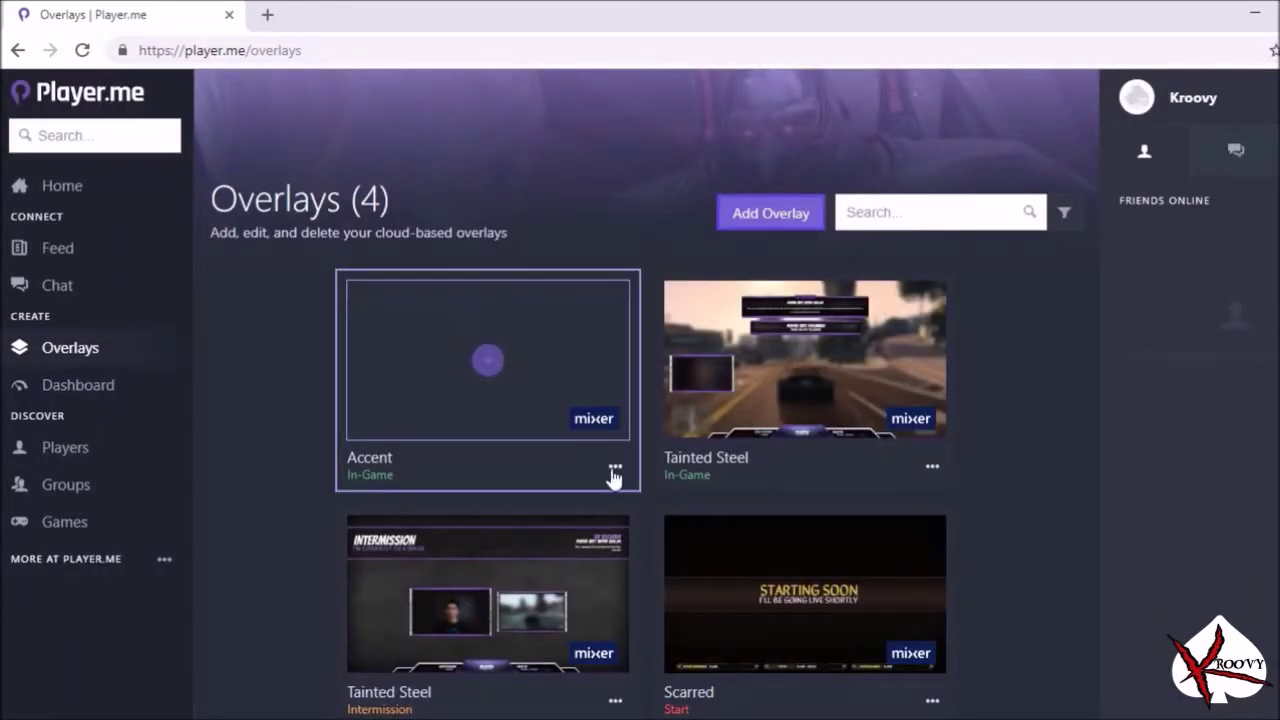
left_click(464, 370)
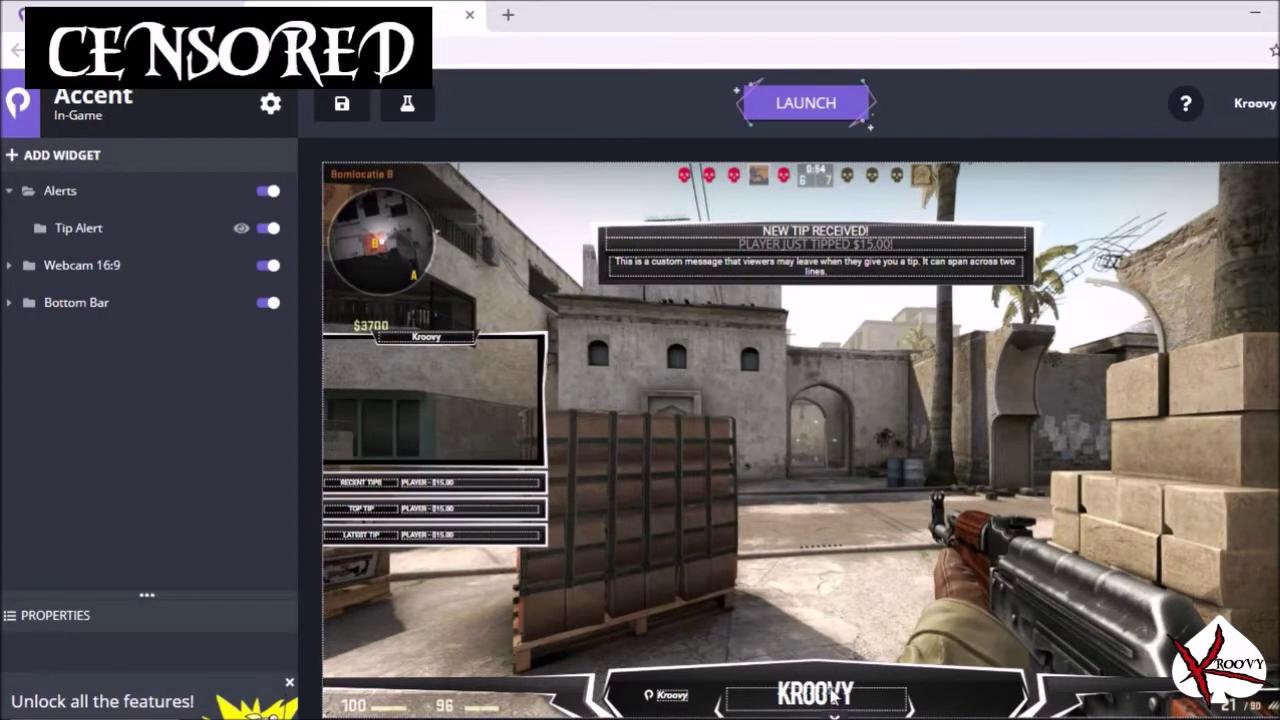
Step: Nudge the Webcam 16:9 and tips panel slightly higher on the canvas
mouse_move(524, 462)
left_mouse_down()
mouse_move(780, 466)
mouse_move(547, 464)
left_mouse_up()
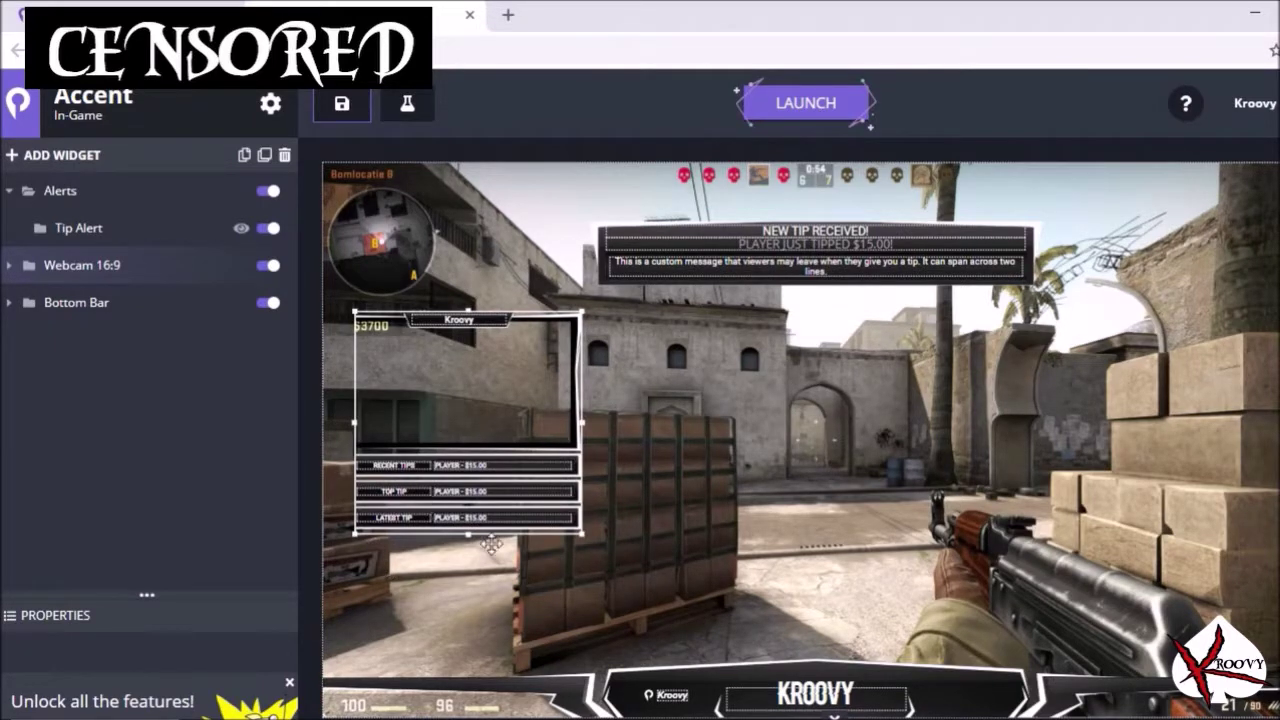
left_click_drag(426, 505, 418, 477)
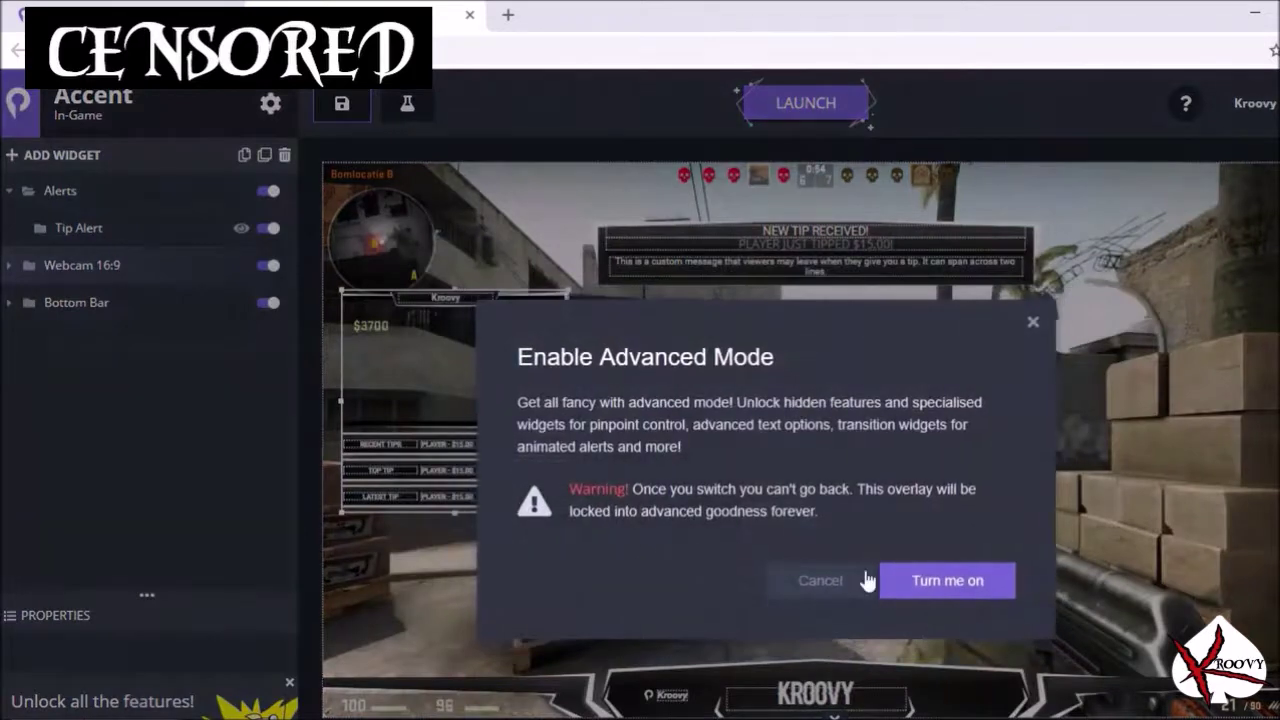
Step: Turn on advanced mode, move the recent tip value up and the RECENT TIPS title below the webcam
left_click(937, 591)
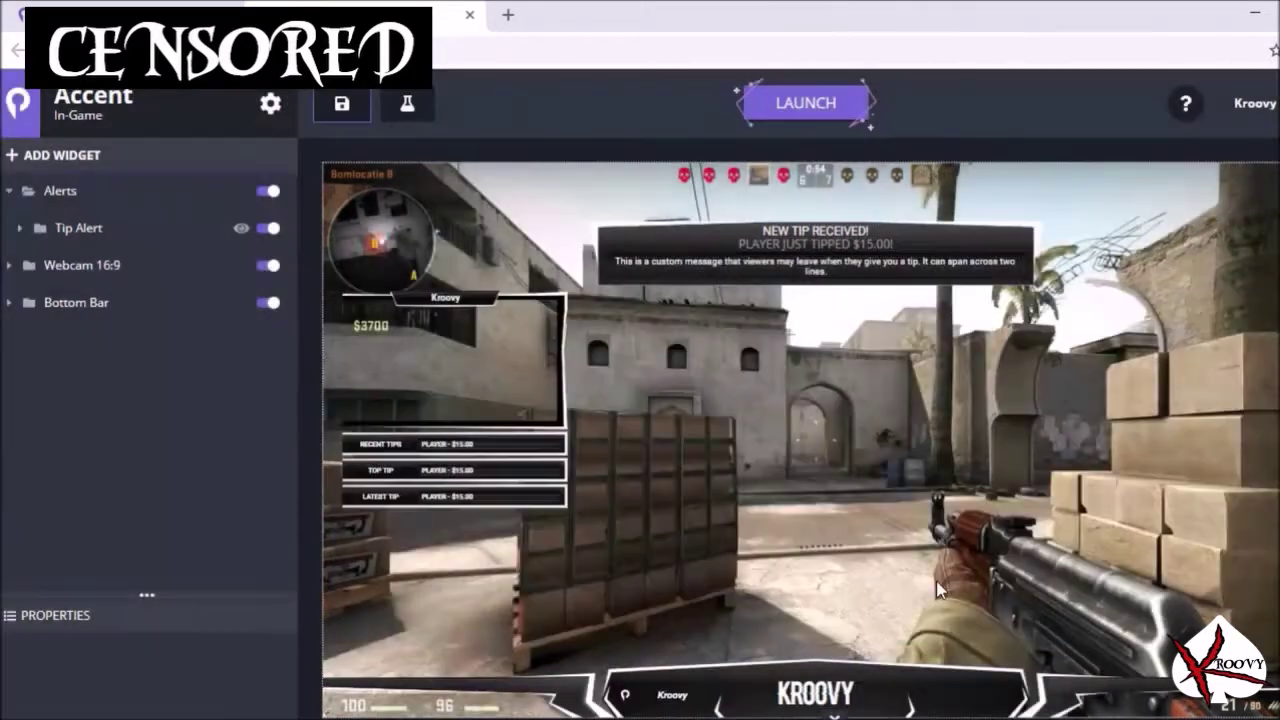
left_click(446, 447)
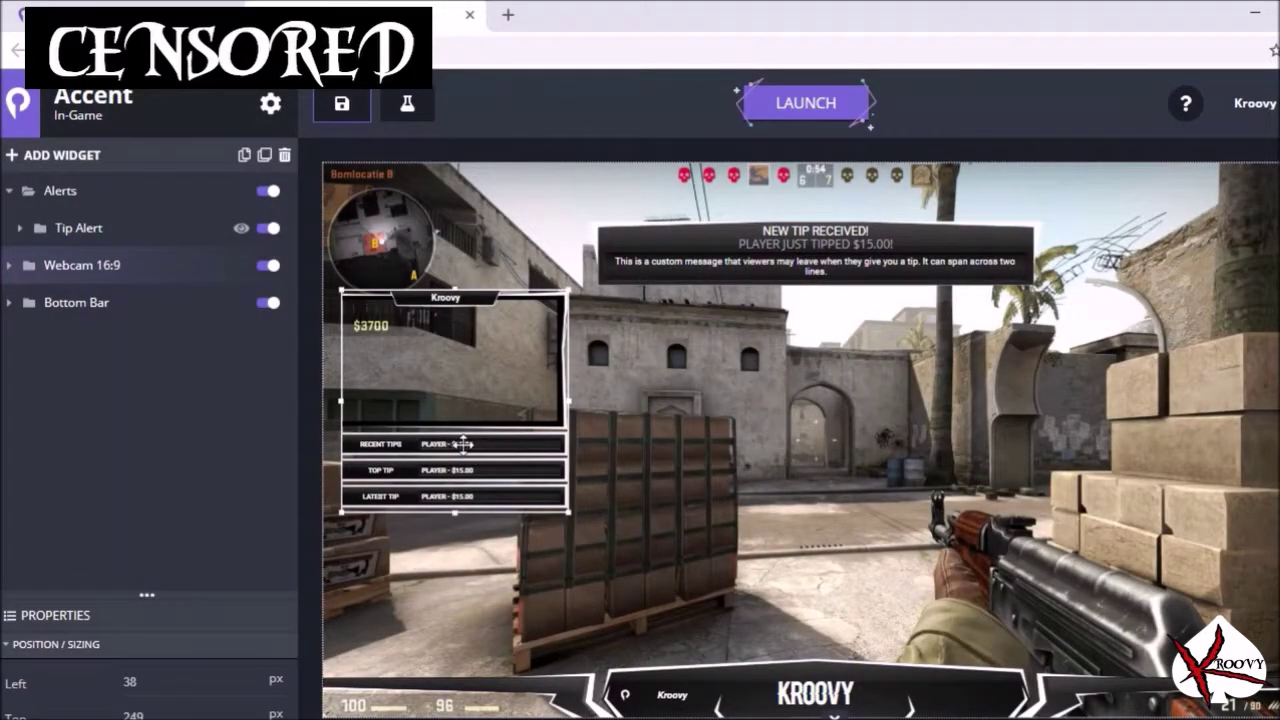
left_click(463, 444)
left_click(463, 444)
left_click_drag(463, 444, 713, 383)
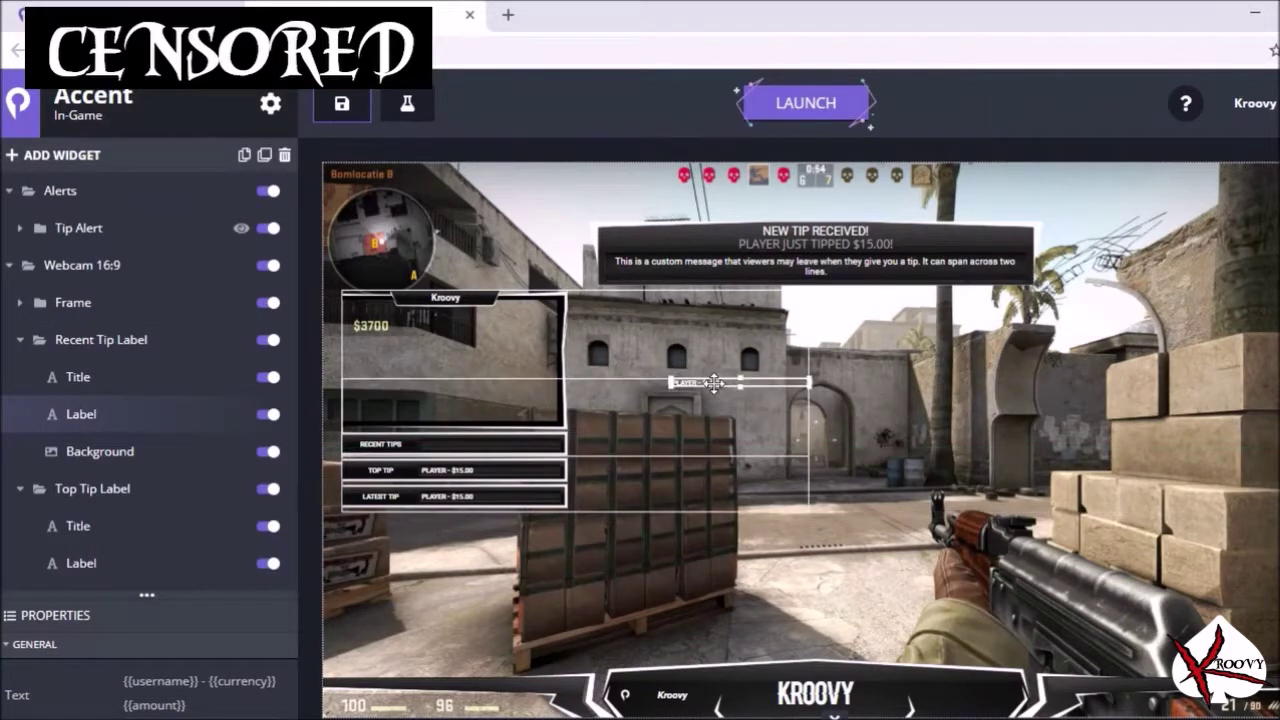
left_click_drag(390, 445, 545, 553)
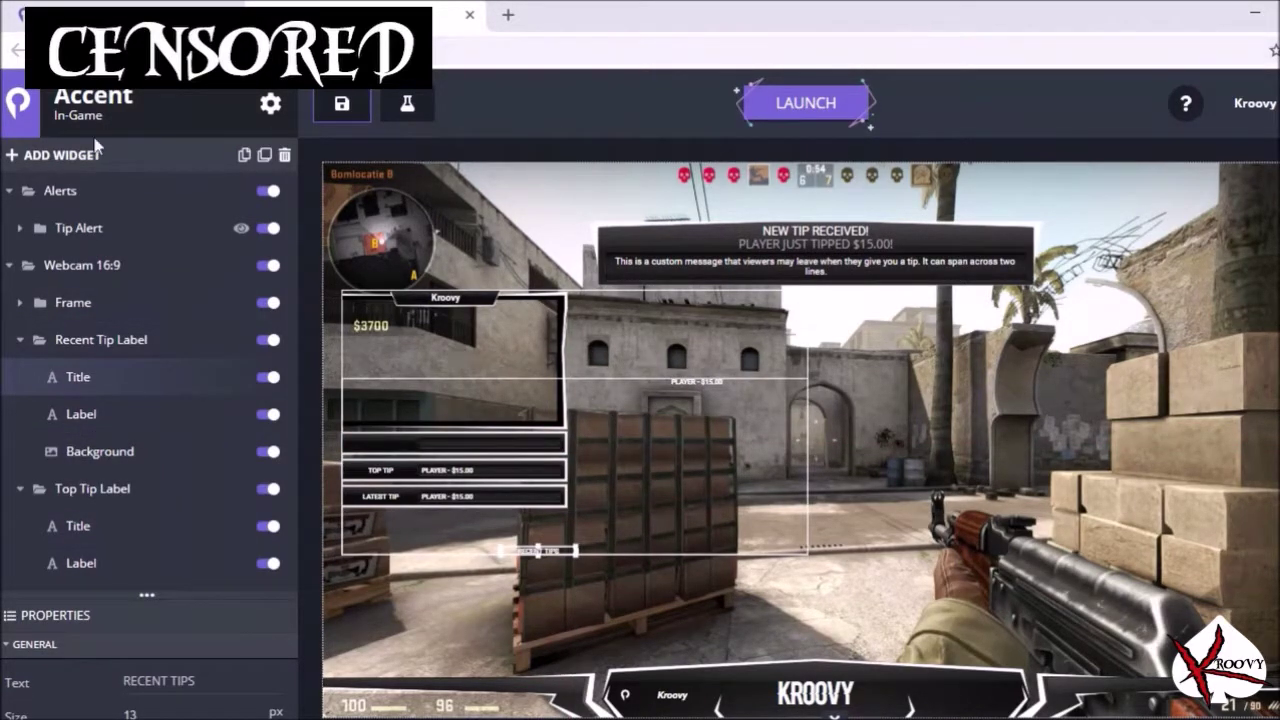
Step: Expand Alerts > Tip Alert in the layer list to show its parts
left_click(94, 191)
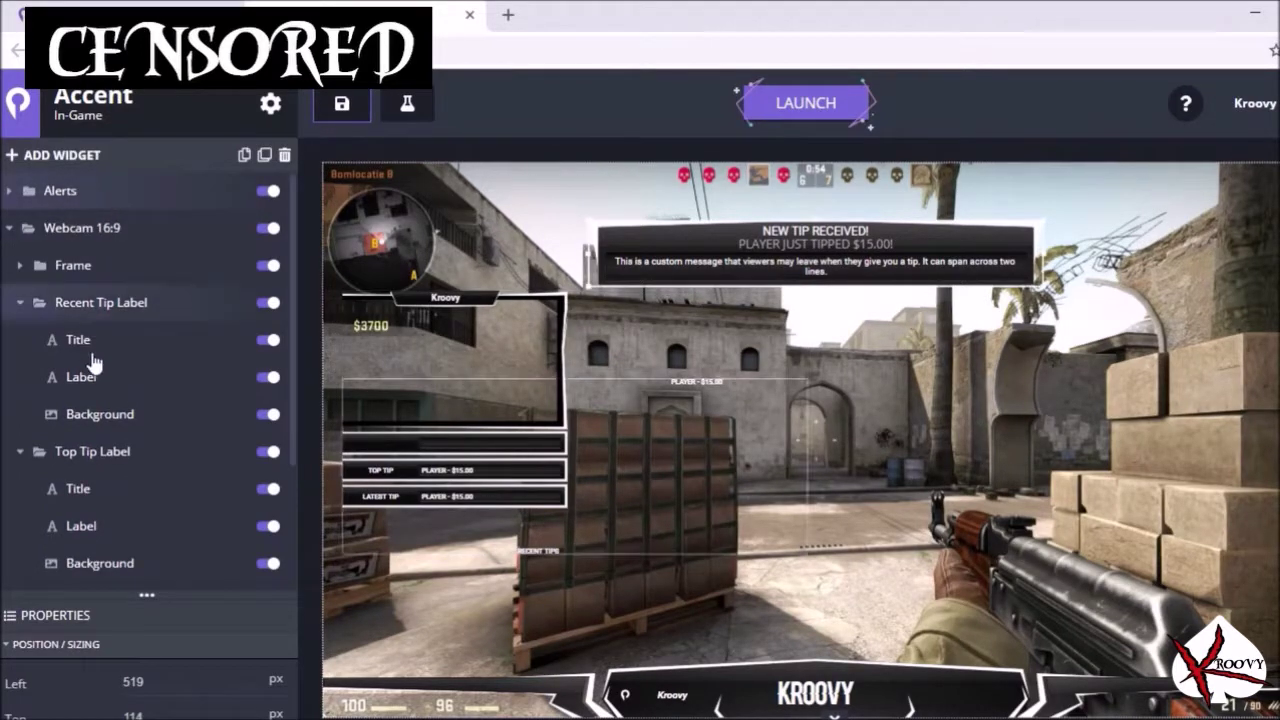
scroll(177, 491, "down", 3)
scroll(160, 440, "up", 2)
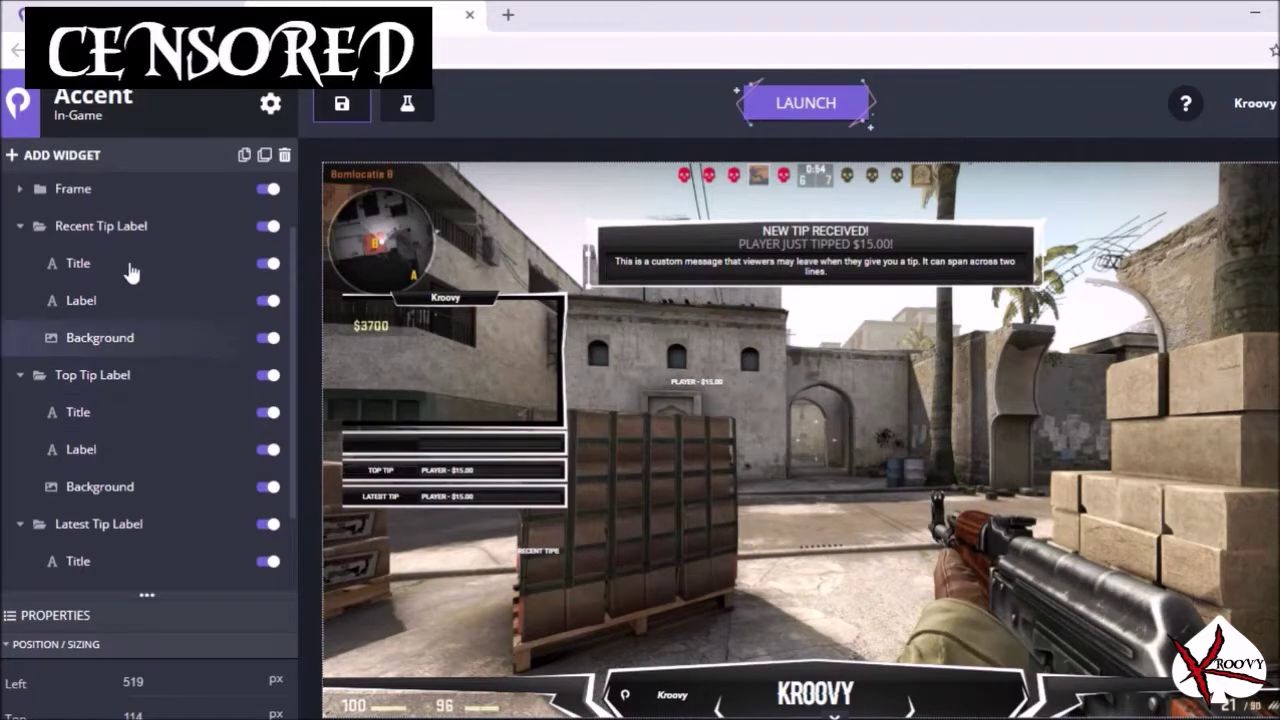
scroll(134, 380, "up", 2)
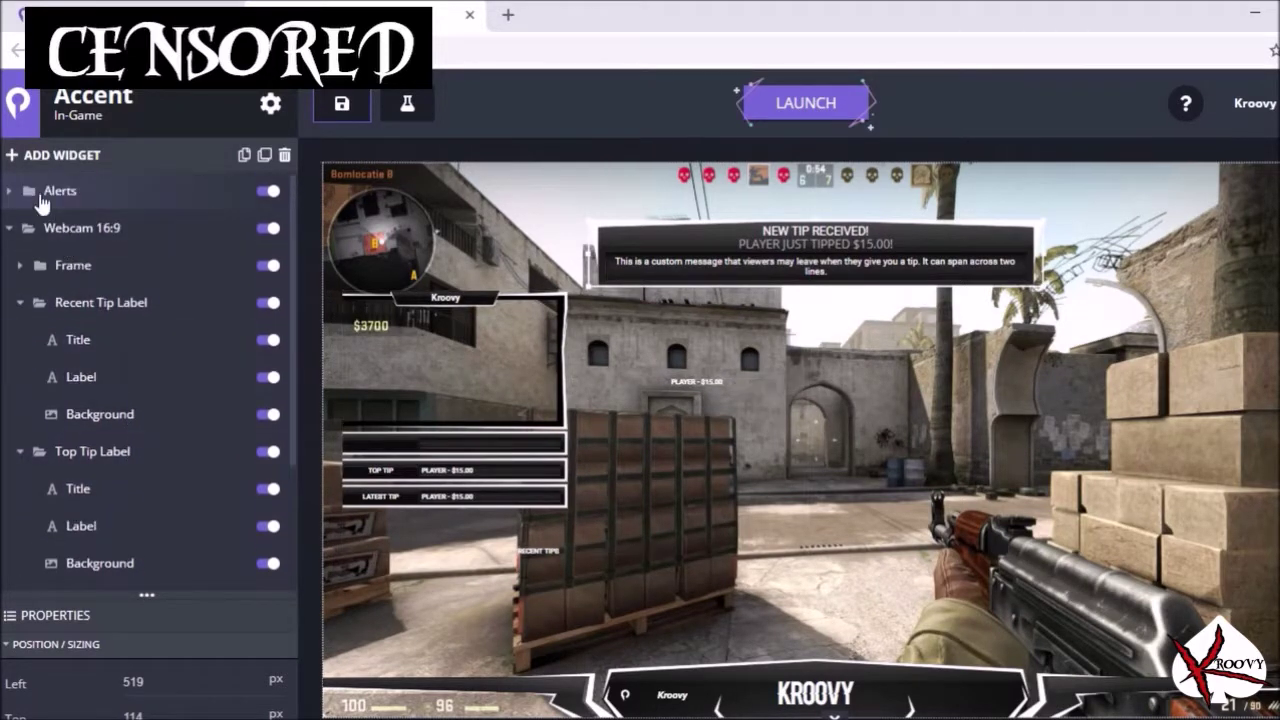
left_click(34, 194)
left_click(69, 243)
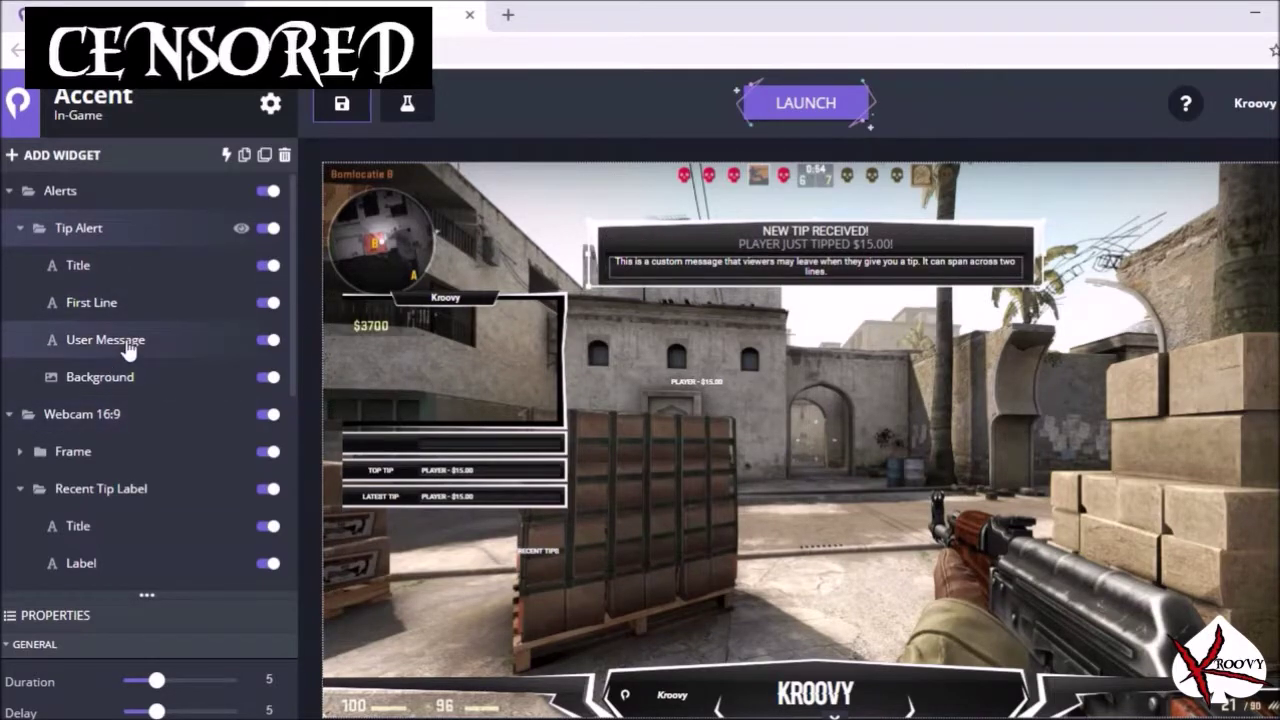
scroll(128, 343, "down", 3)
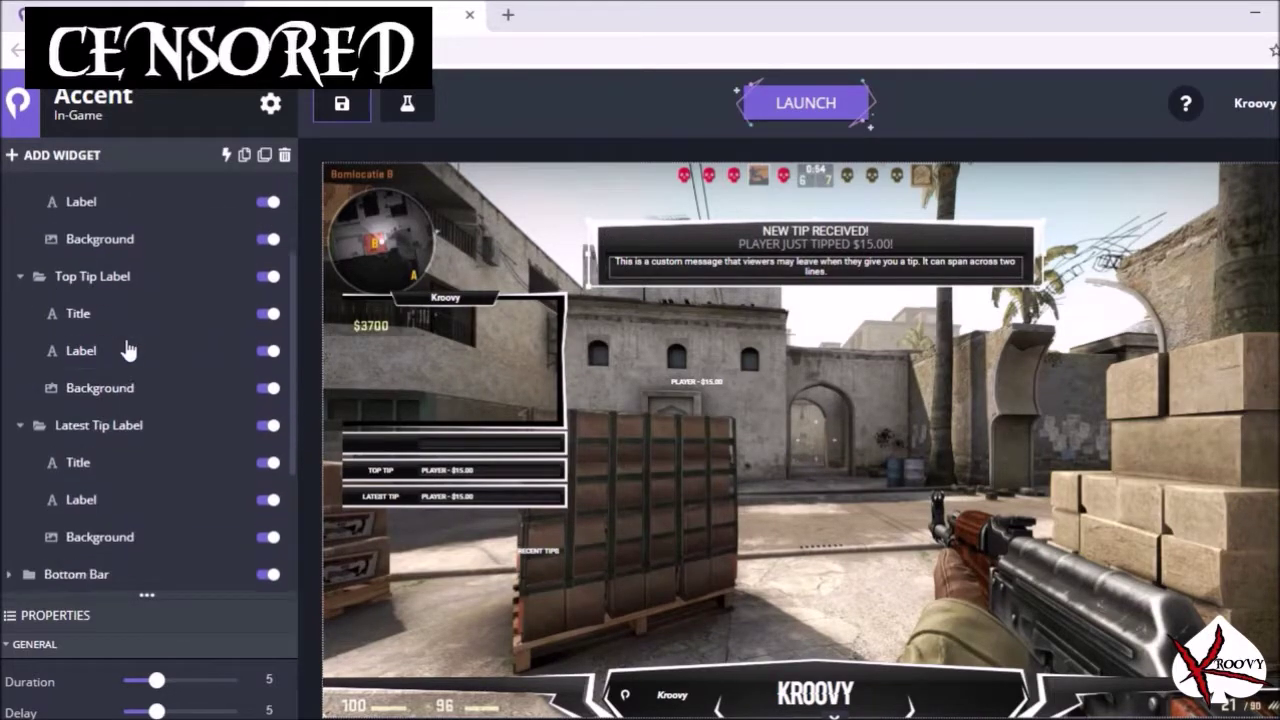
Step: Browse the widget categories and add a follower alert to the overlay
left_click(62, 155)
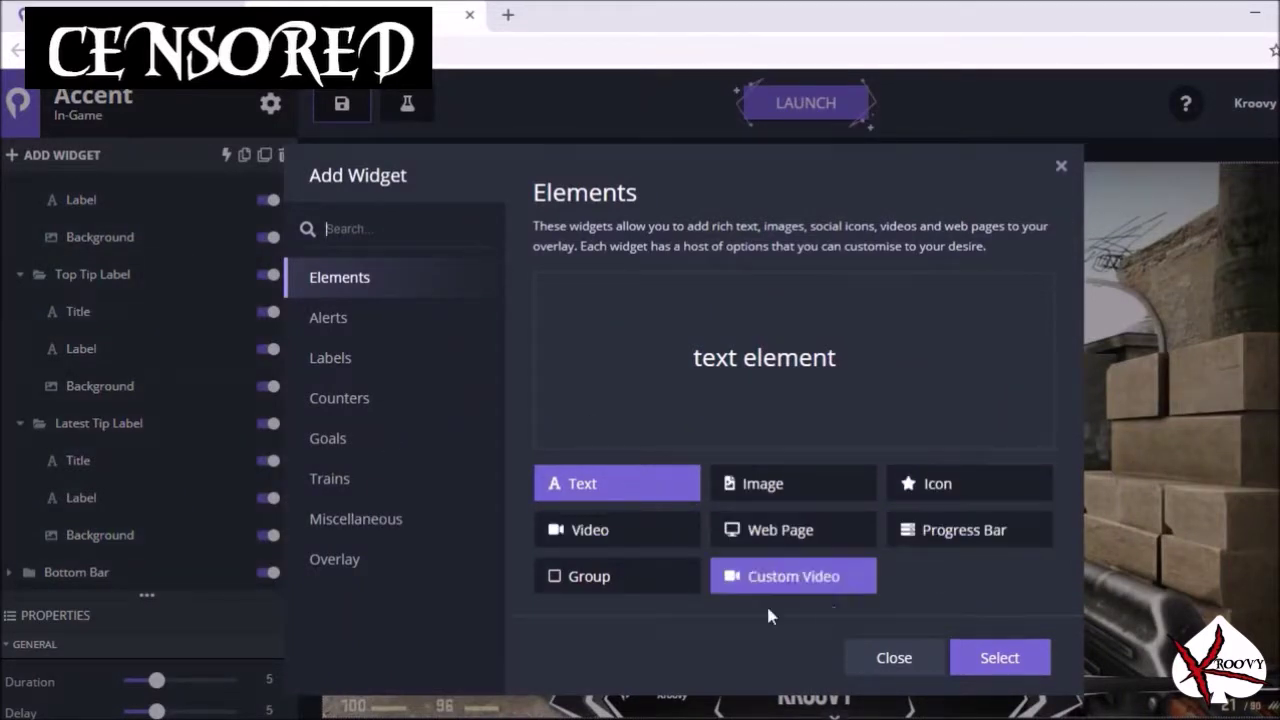
left_click(347, 335)
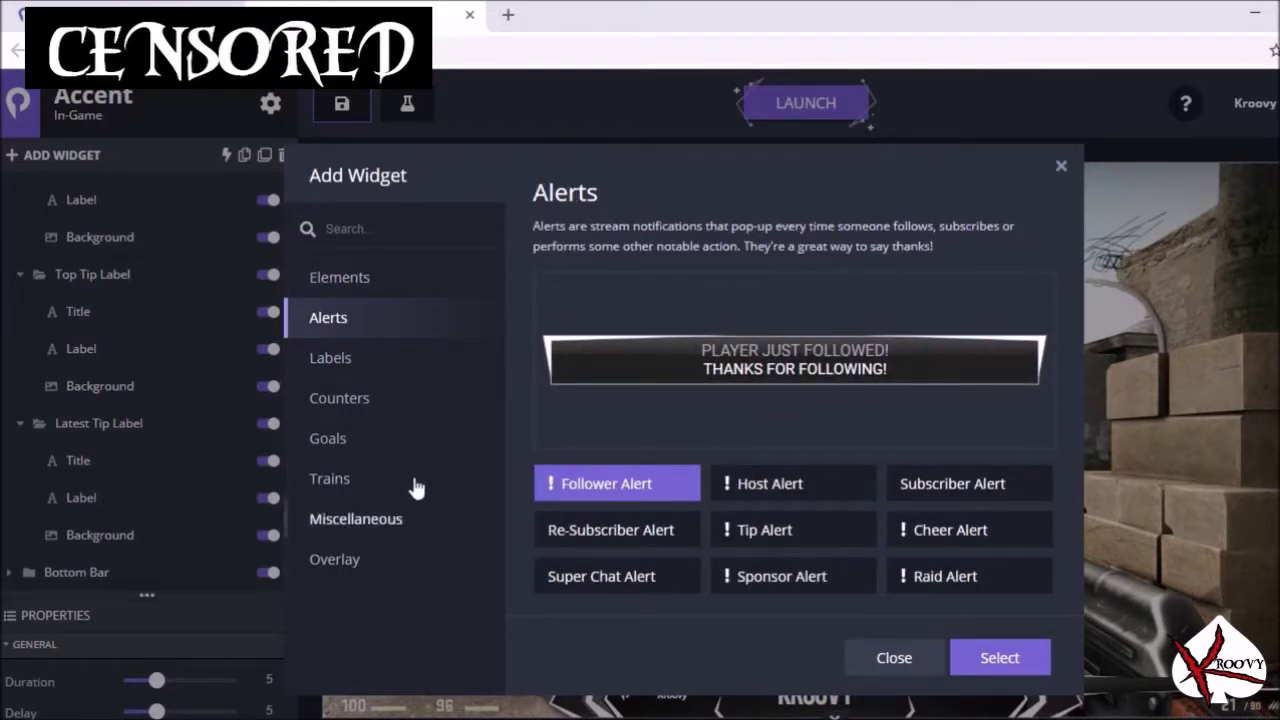
left_click(340, 366)
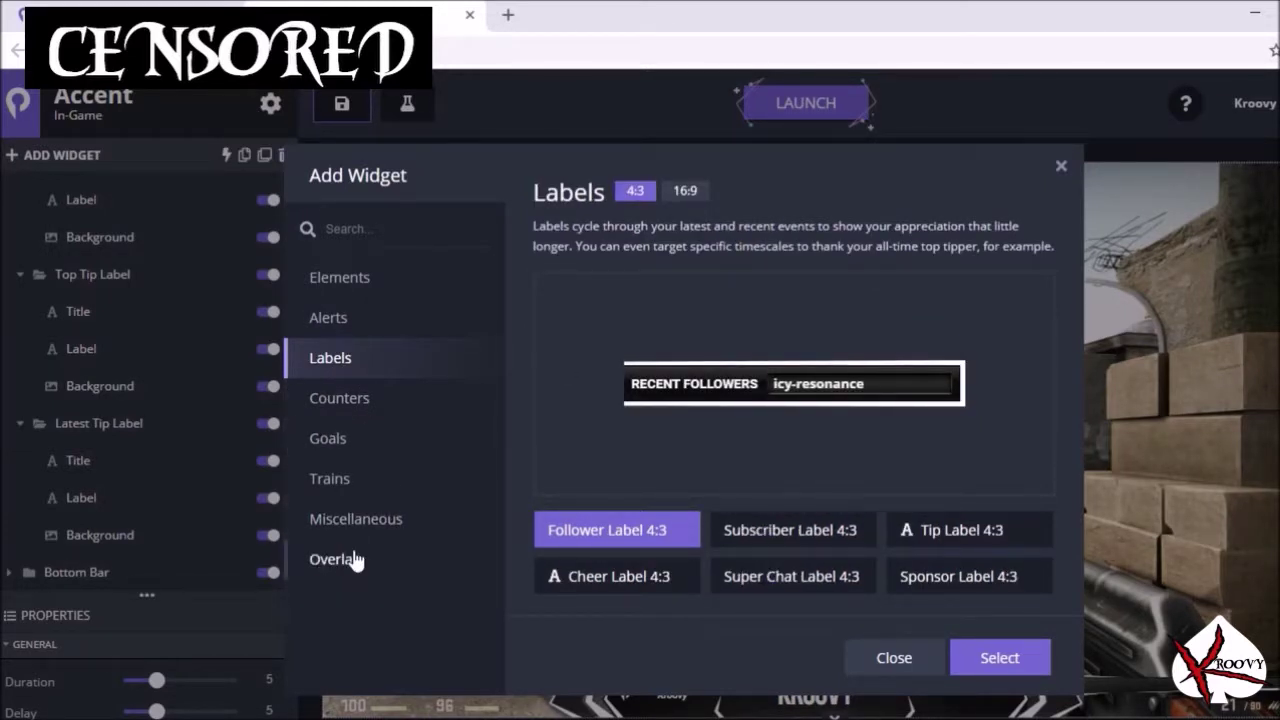
left_click(355, 561)
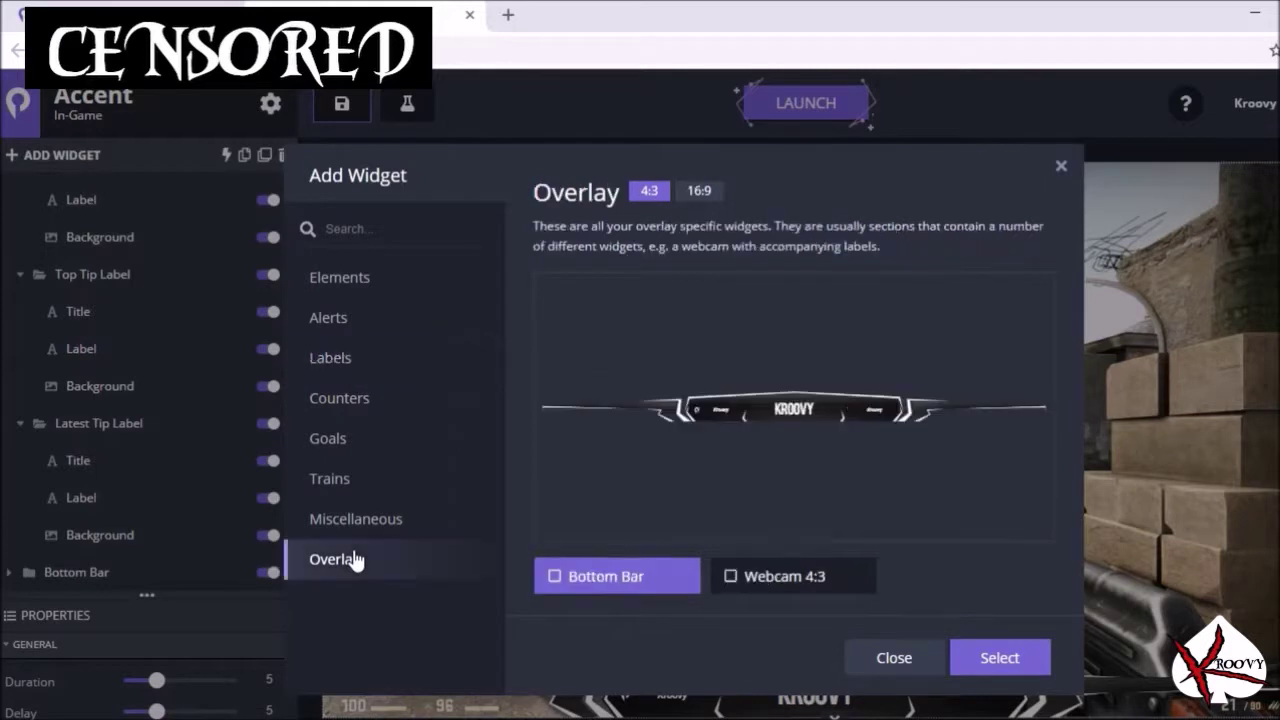
left_click(665, 592)
left_click(381, 529)
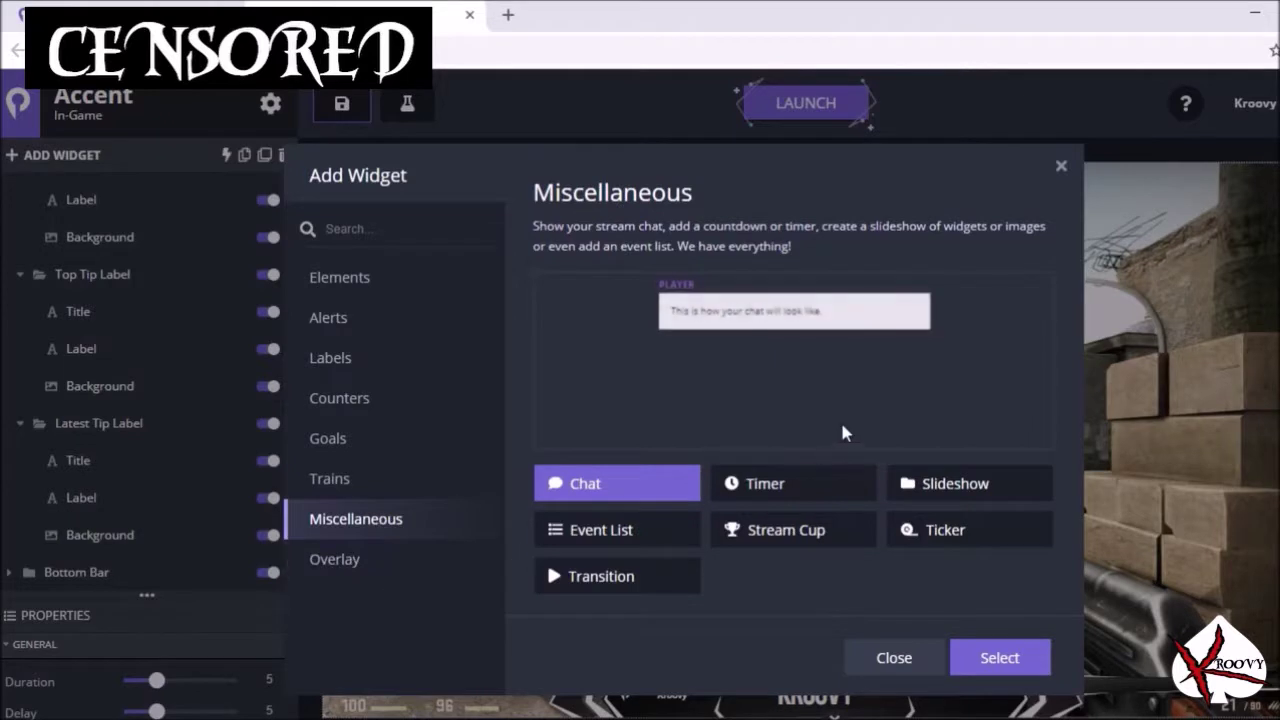
left_click(375, 485)
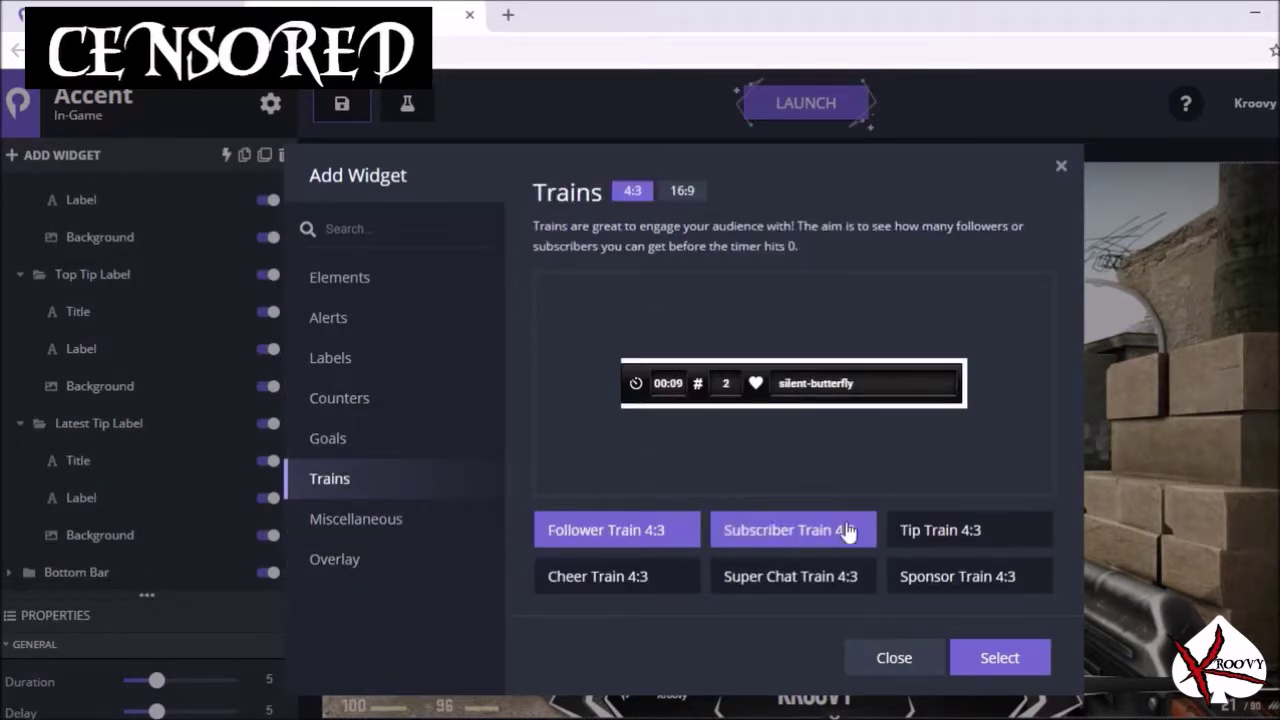
left_click(357, 450)
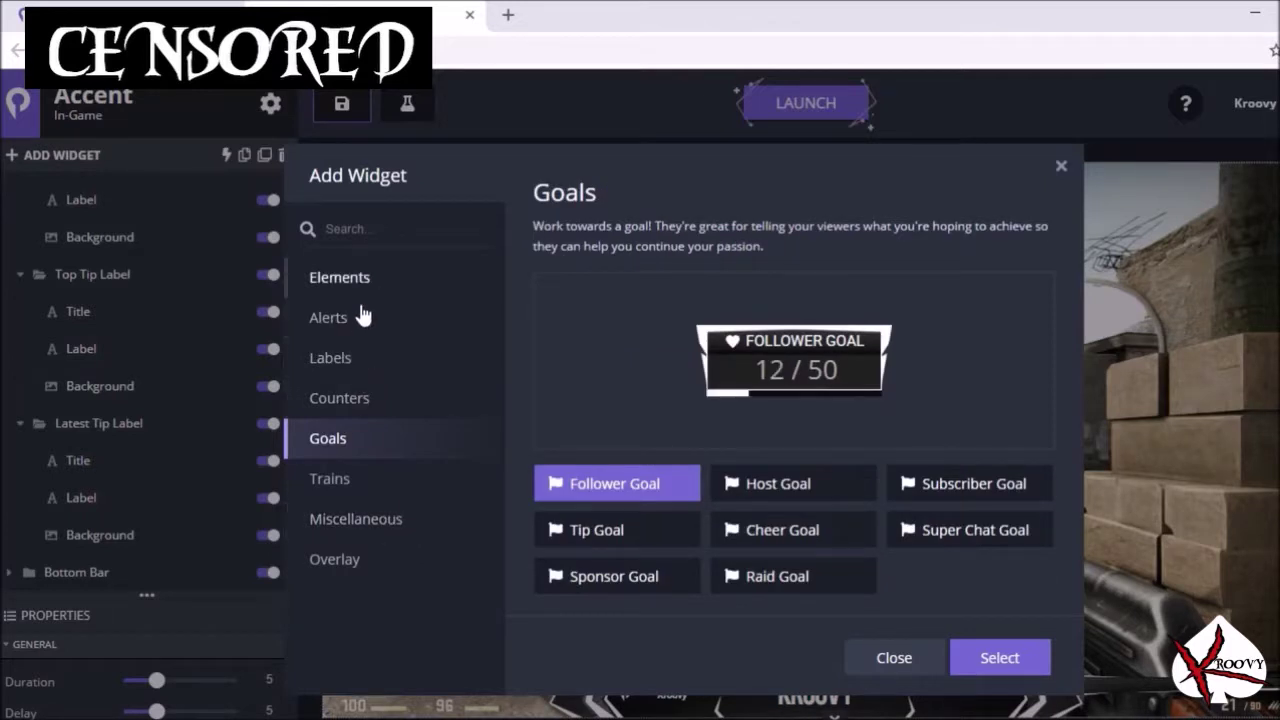
left_click(358, 363)
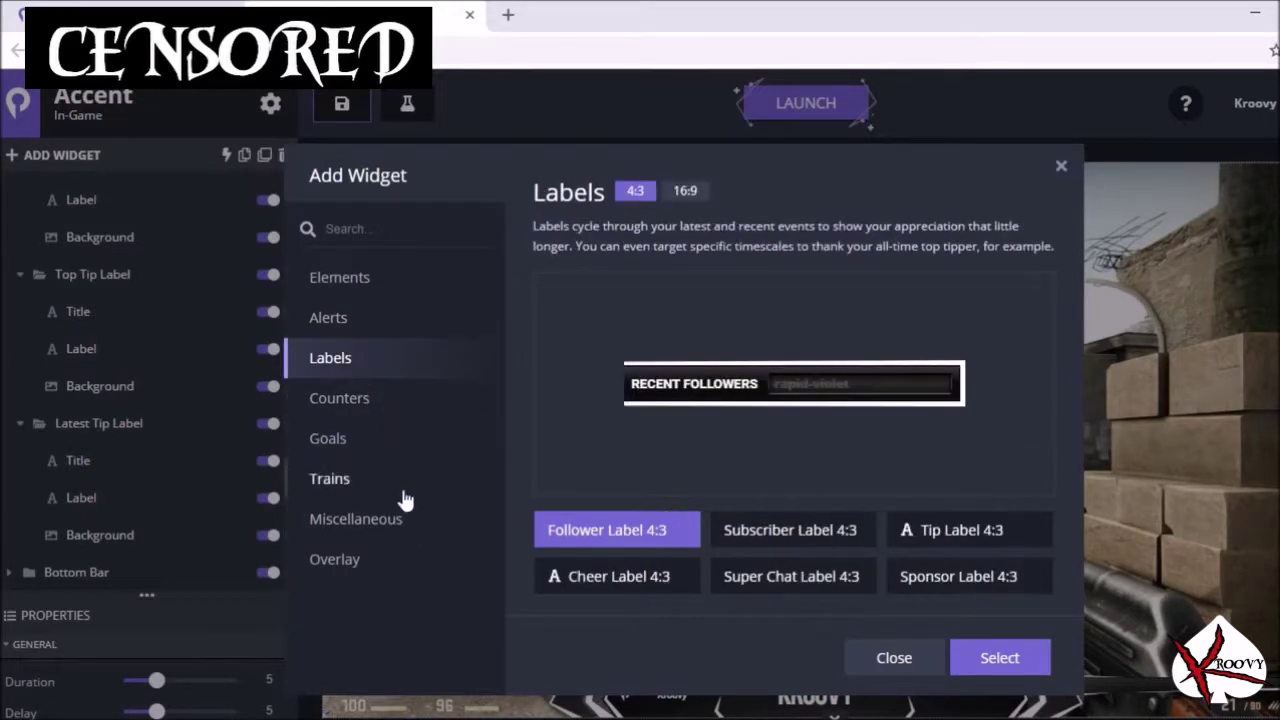
left_click(371, 318)
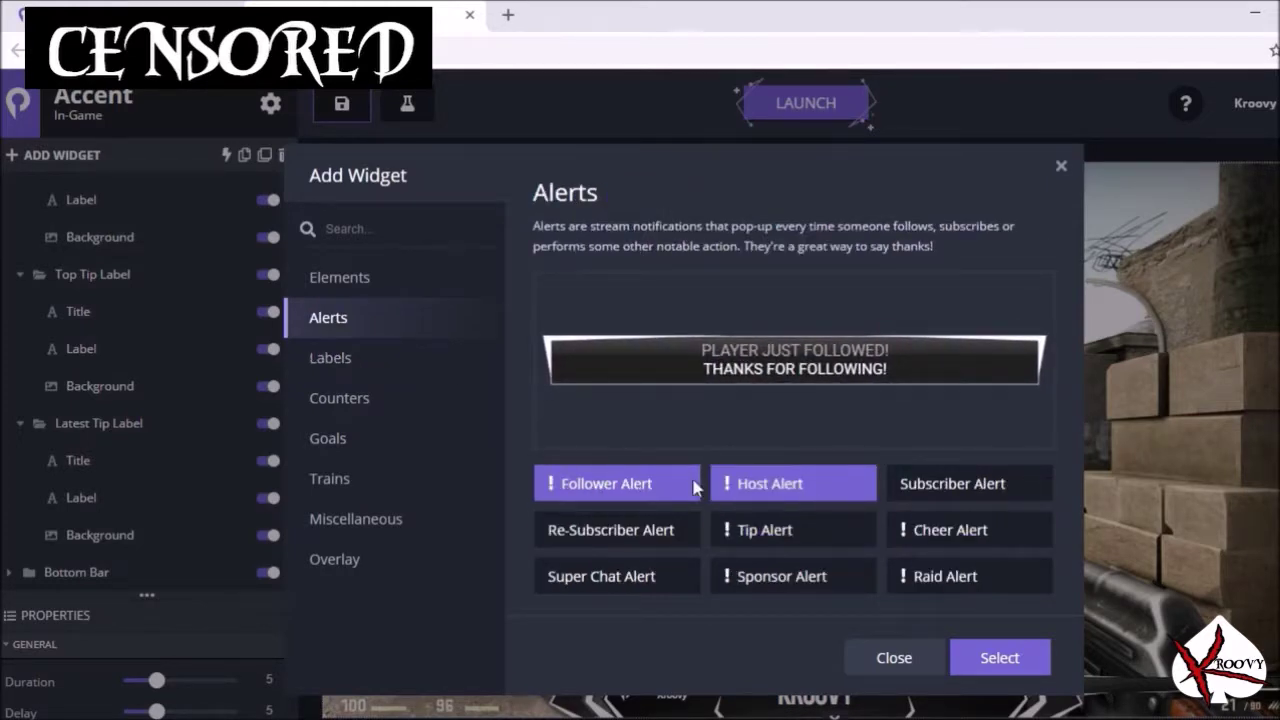
key("Return")
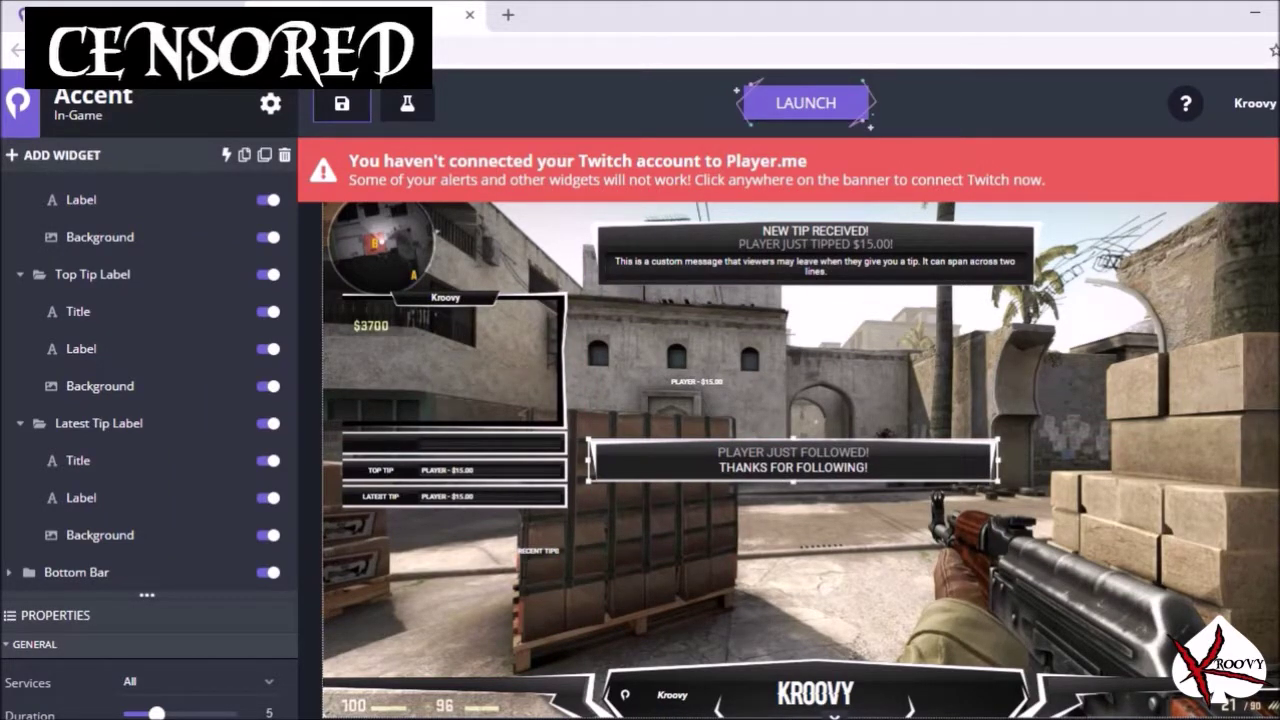
Step: Set the follower alert's service to Mixer and move it just beneath the tip alert
left_click(188, 683)
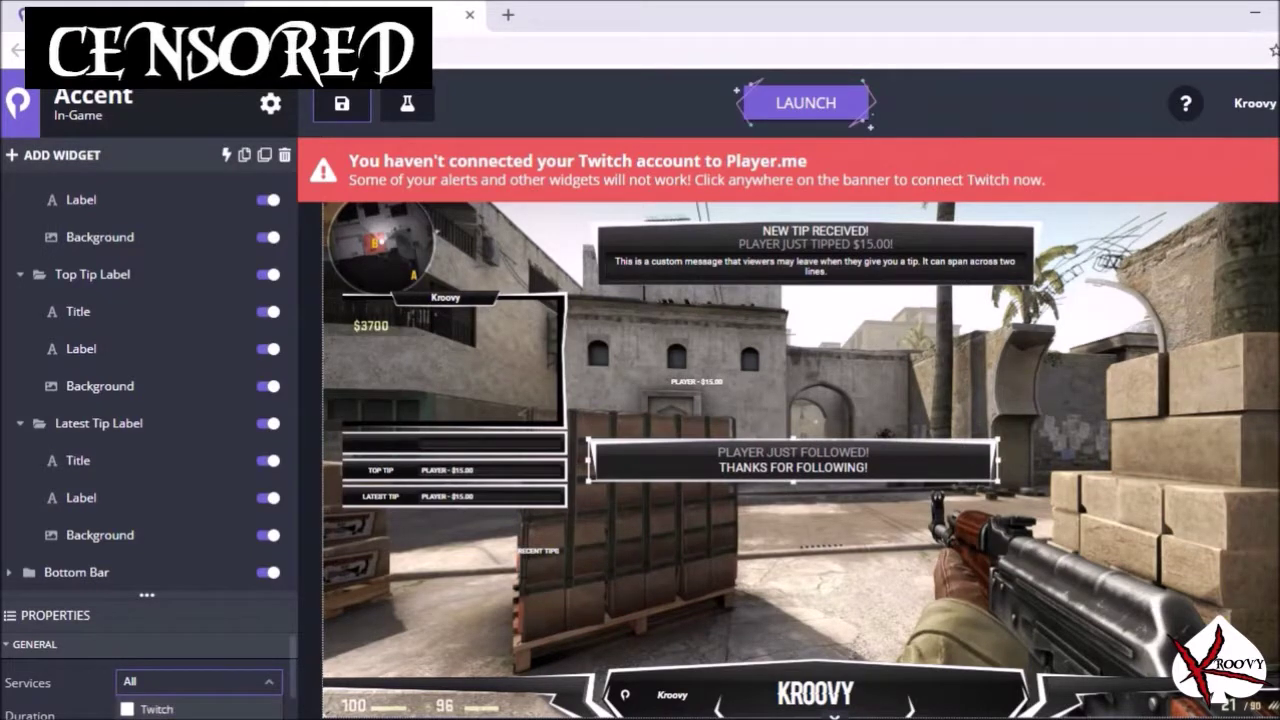
left_click(1028, 139)
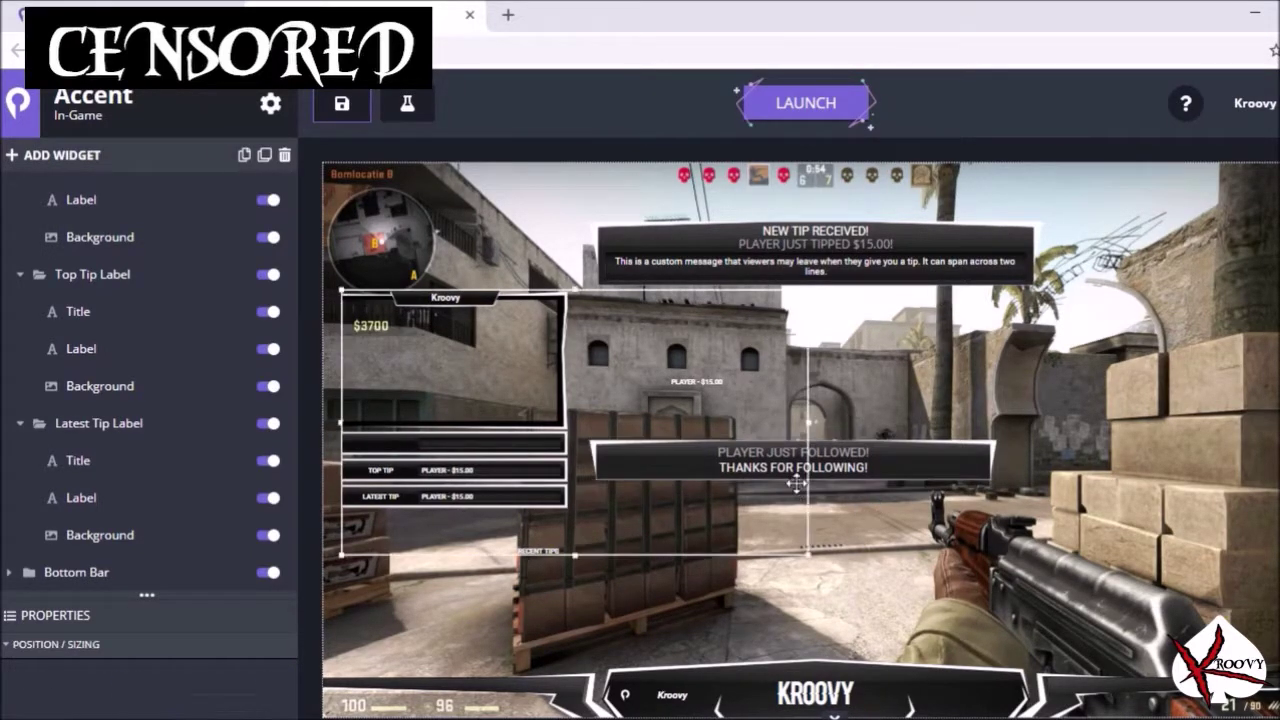
left_click_drag(863, 458, 896, 333)
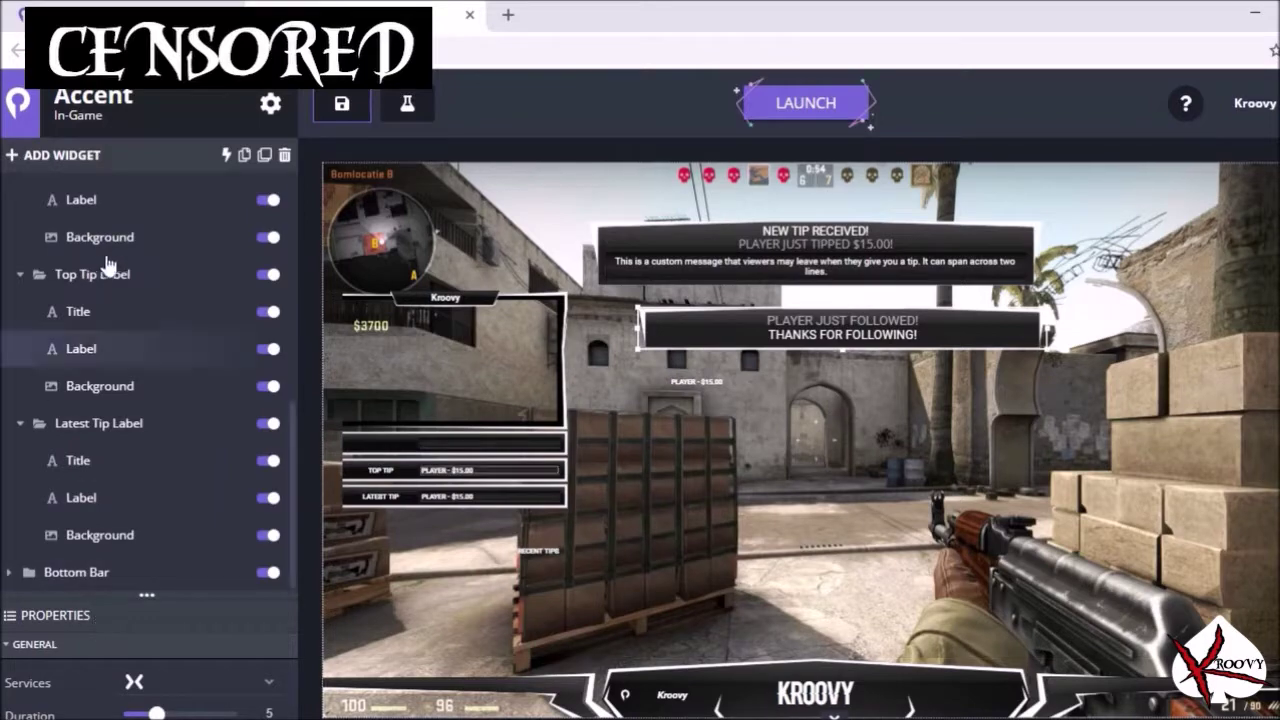
left_click(80, 157)
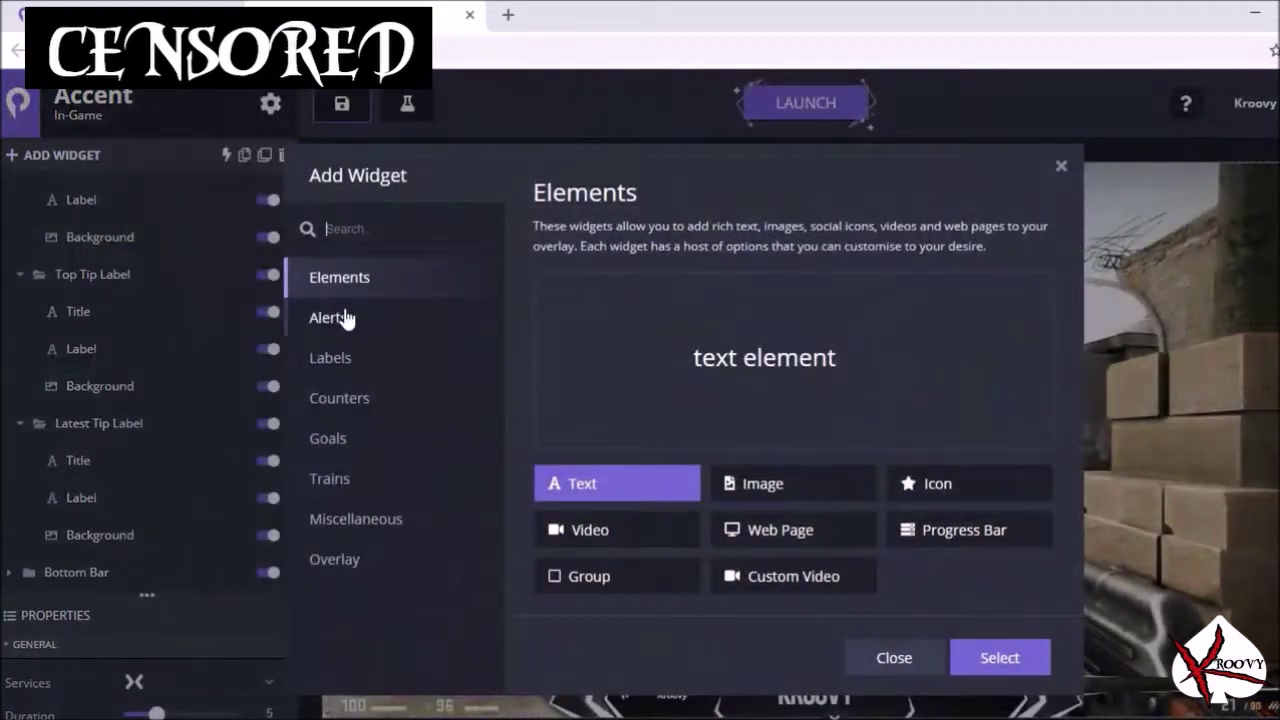
Step: Add a text element near the canvas centre reading HELLO YOUTUBE
left_click(998, 657)
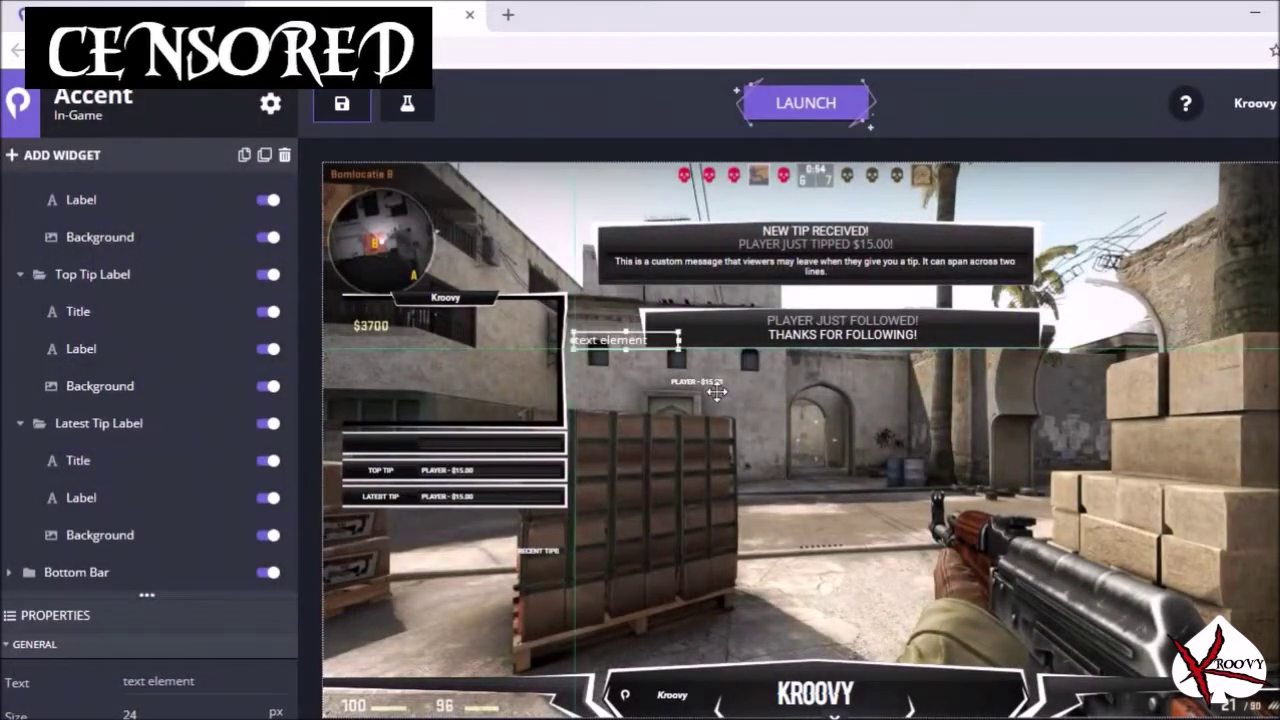
left_click_drag(717, 392, 766, 440)
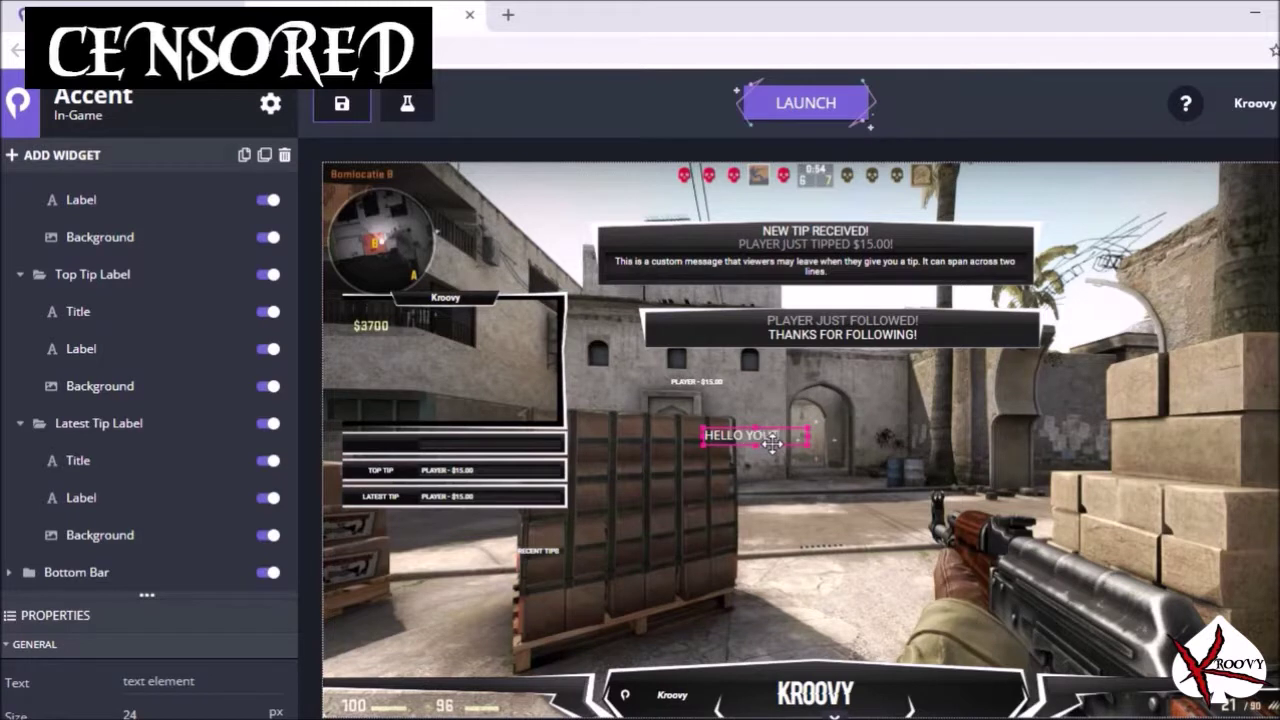
type("TUB")
left_click(229, 680)
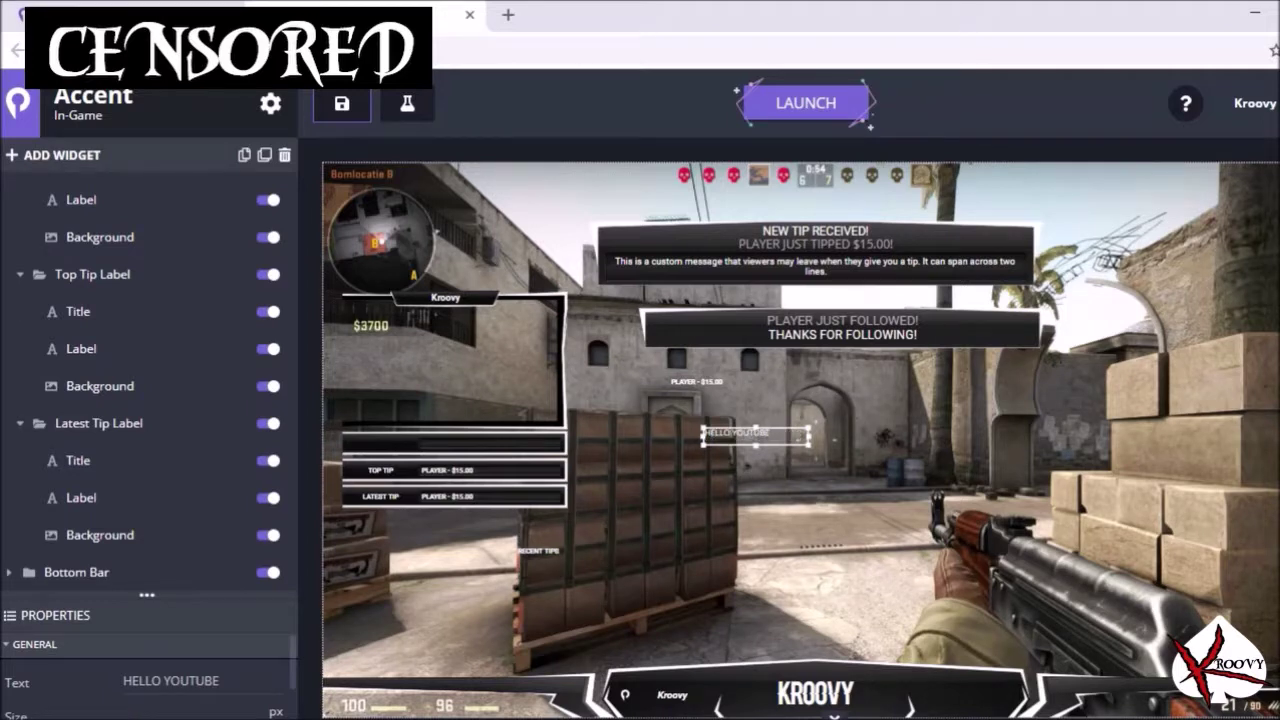
left_click(783, 457)
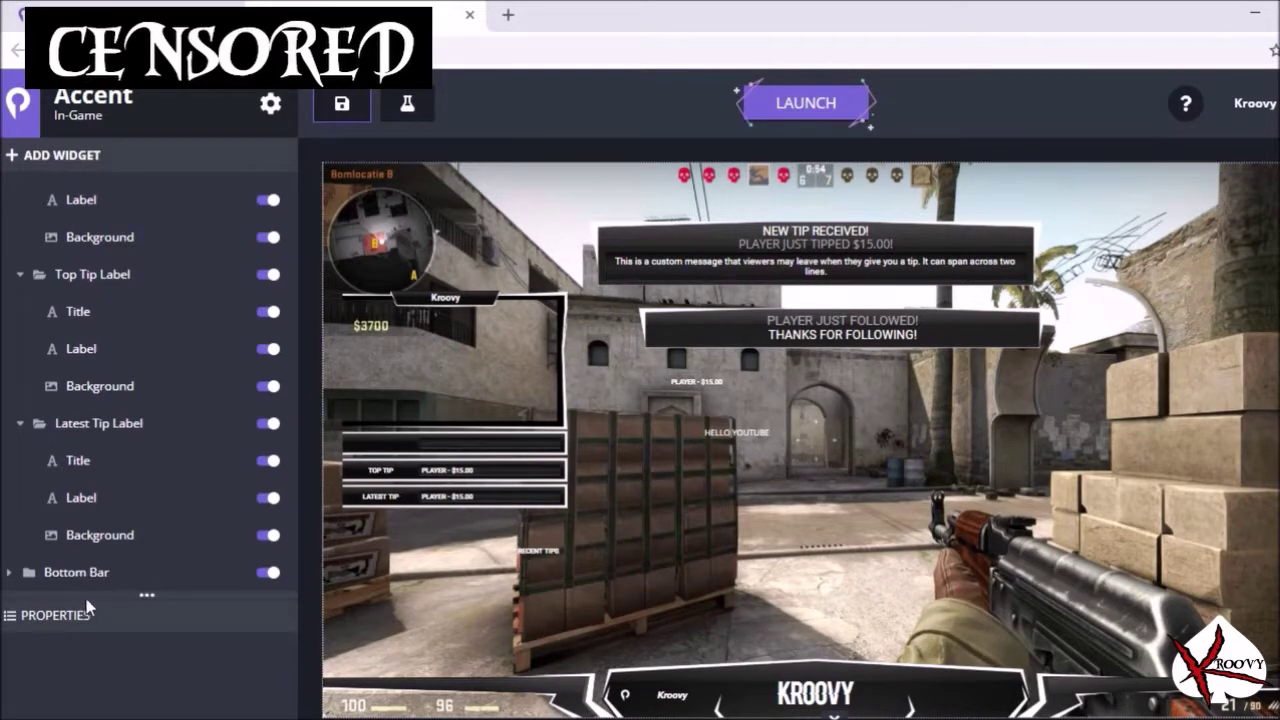
Step: Move the recent tips label down, shift the tip panel up-right, and open overlay settings
left_click(741, 433)
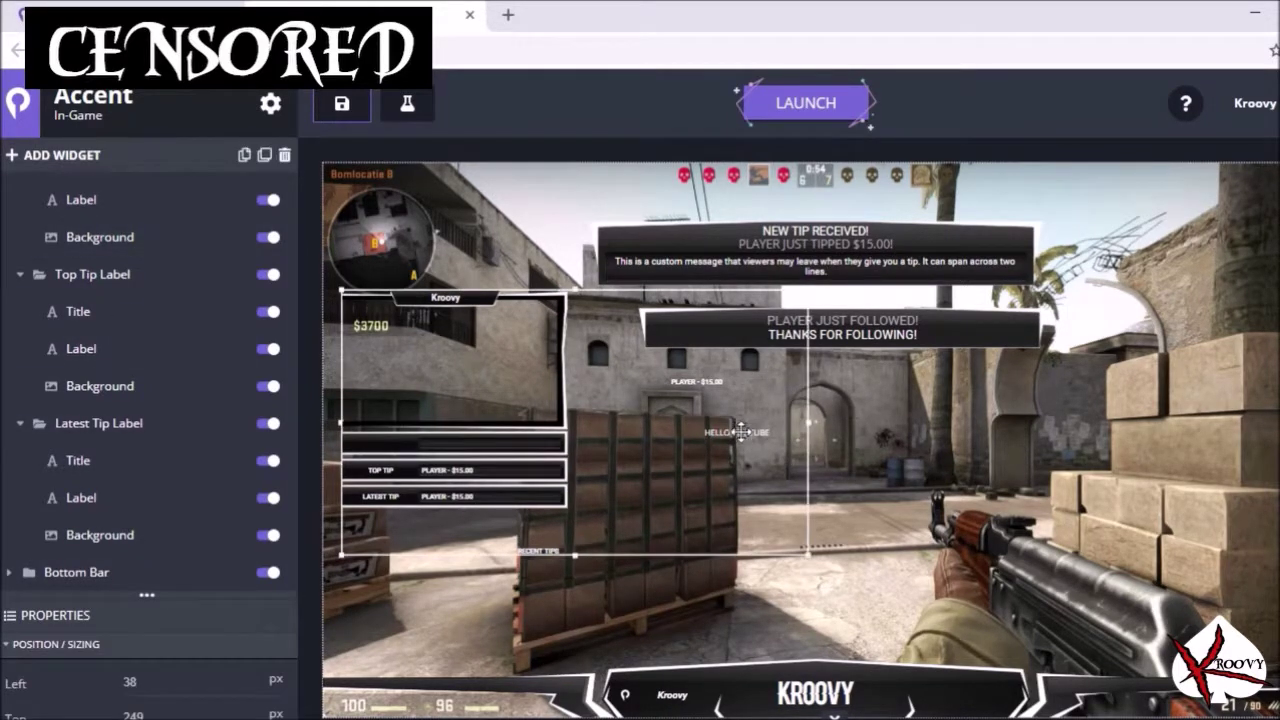
left_click_drag(741, 433, 718, 555)
left_click_drag(543, 421, 585, 357)
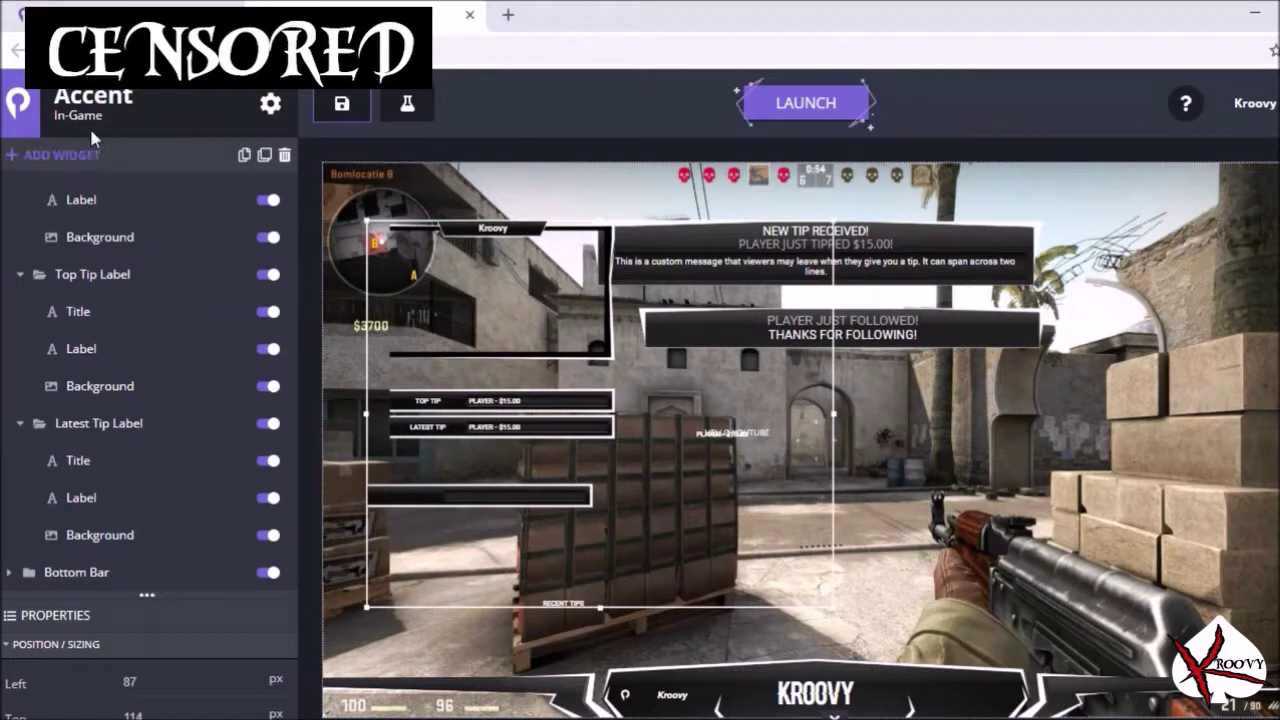
left_click(268, 108)
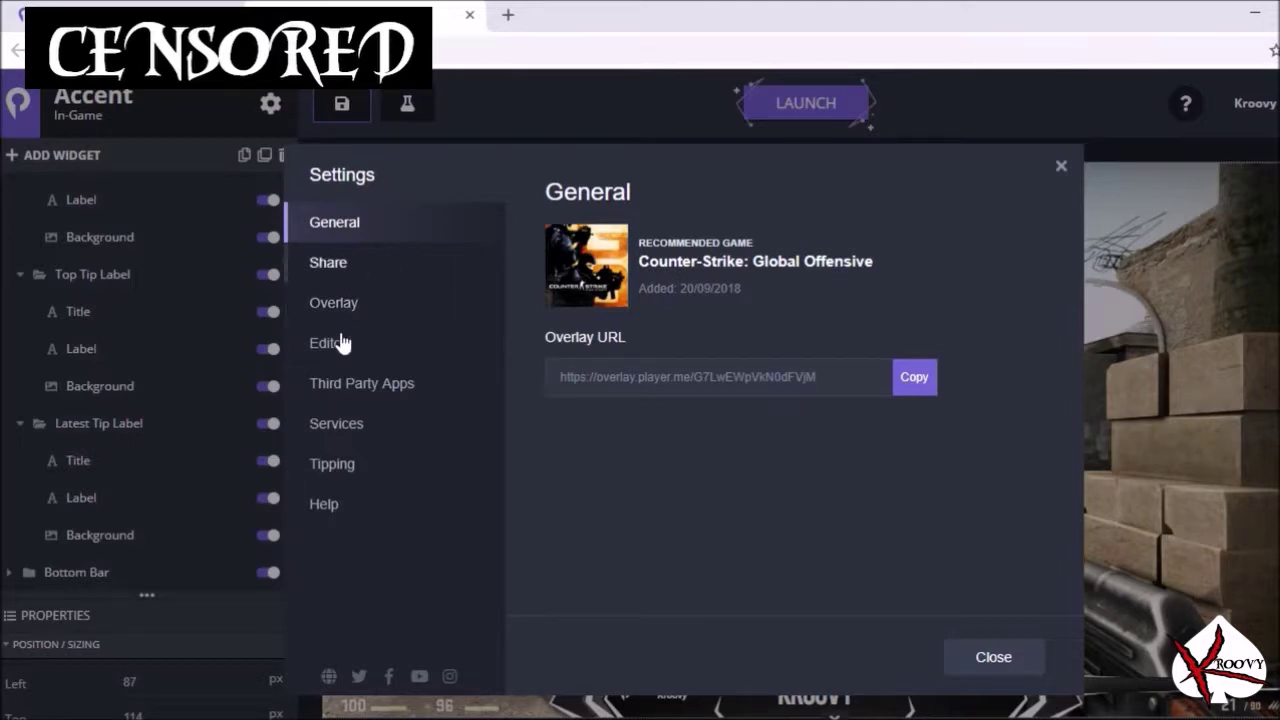
Step: Review the Mixer, YouTube and StreamLabs services in Settings, then close the dialog
left_click(362, 424)
scroll(769, 546, "down", 3)
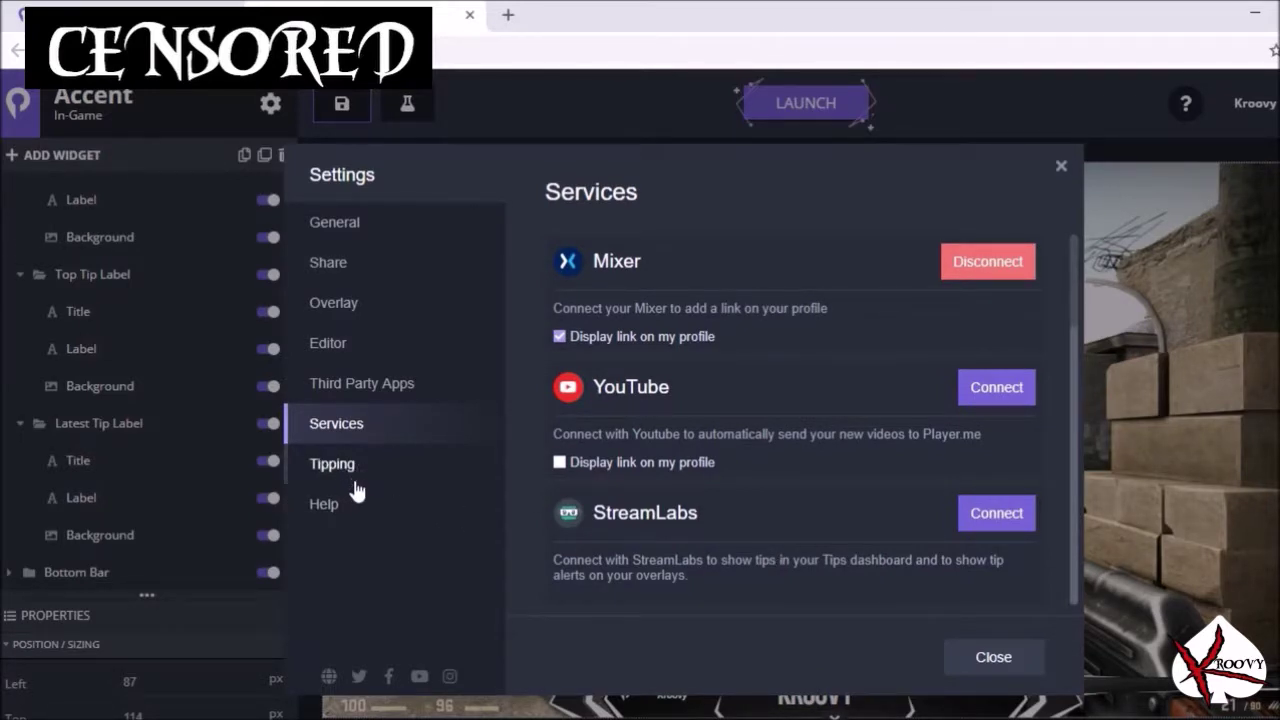
left_click(993, 657)
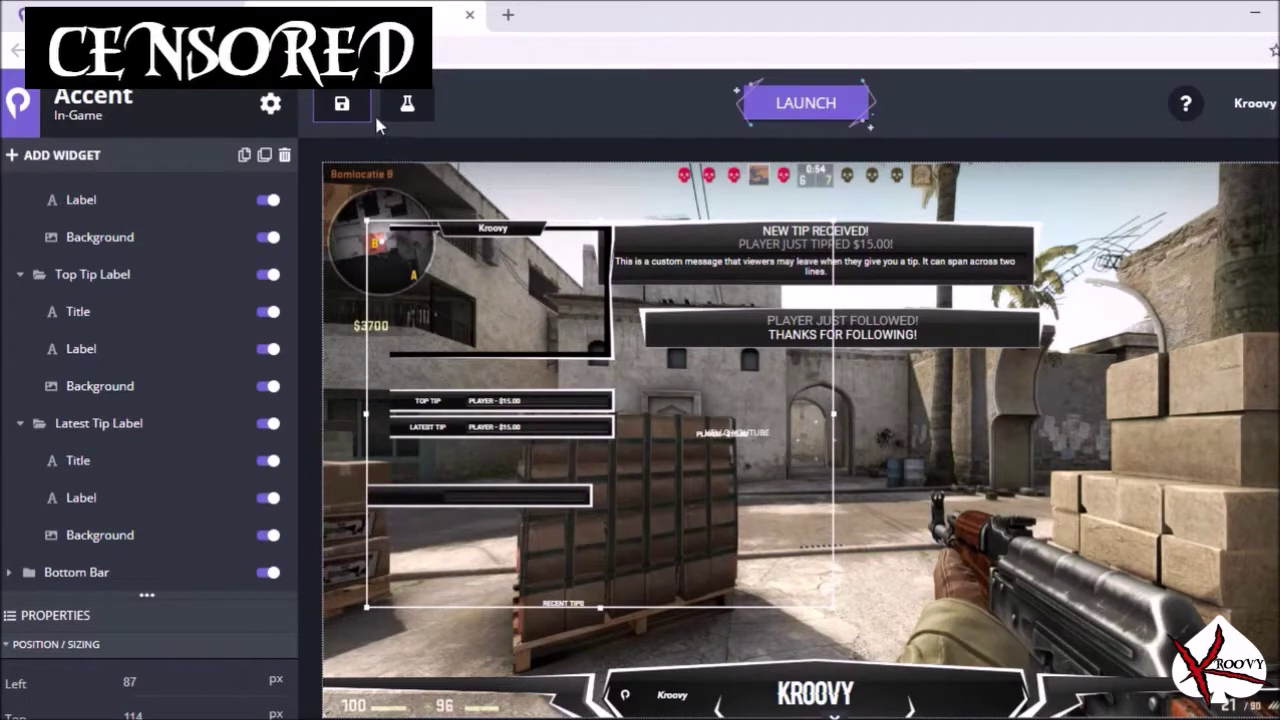
Step: Save the overlay and fire test follower and tip alerts from the Test Center
left_click(342, 104)
left_click(407, 104)
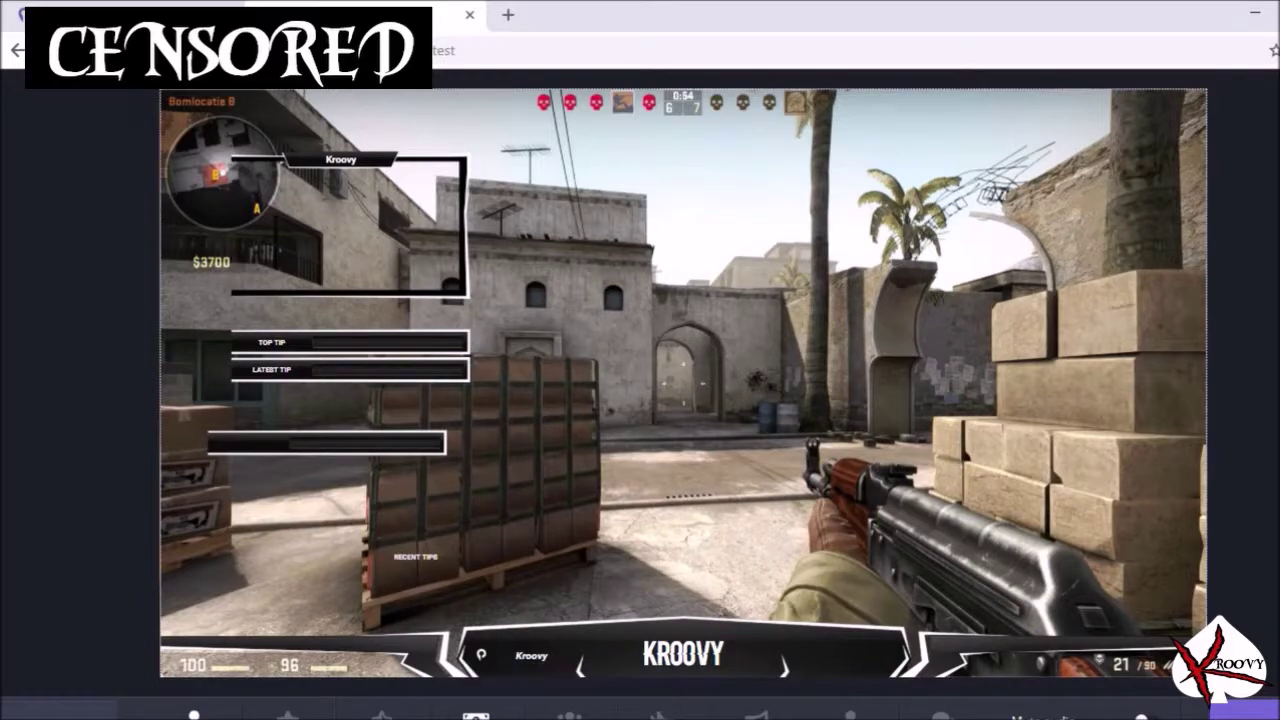
left_click(482, 710)
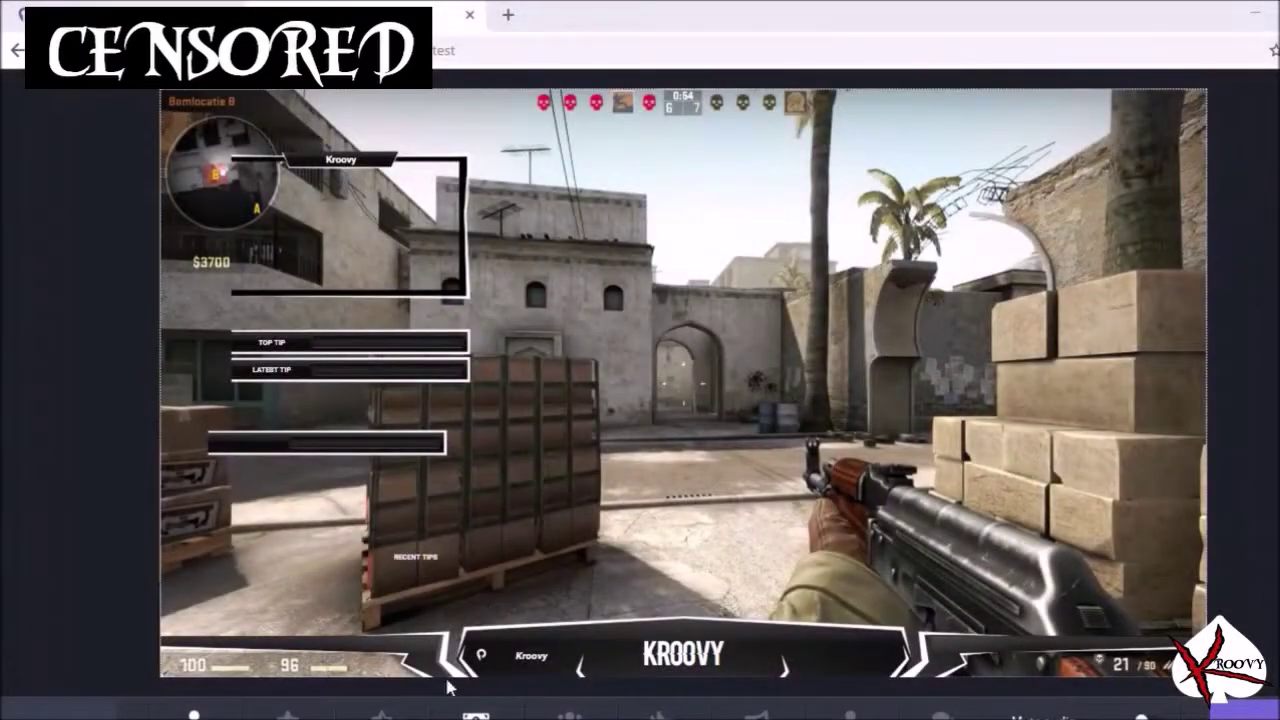
left_click(205, 712)
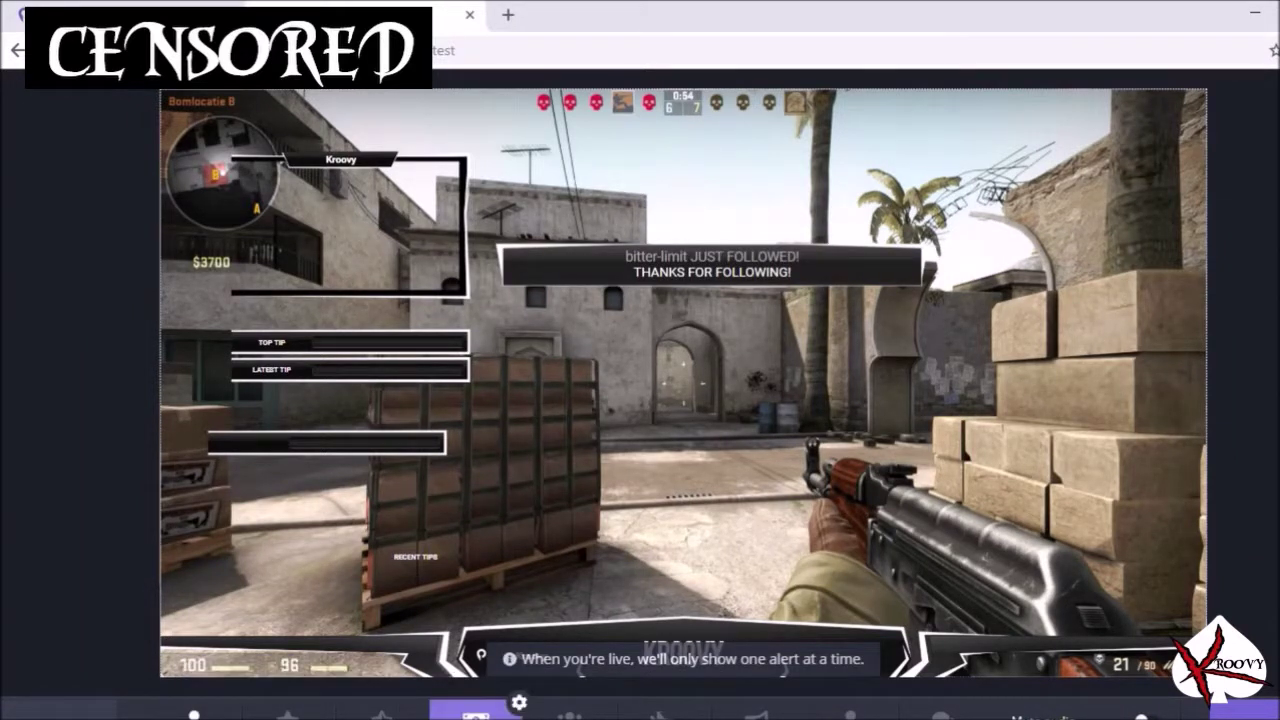
left_click(476, 712)
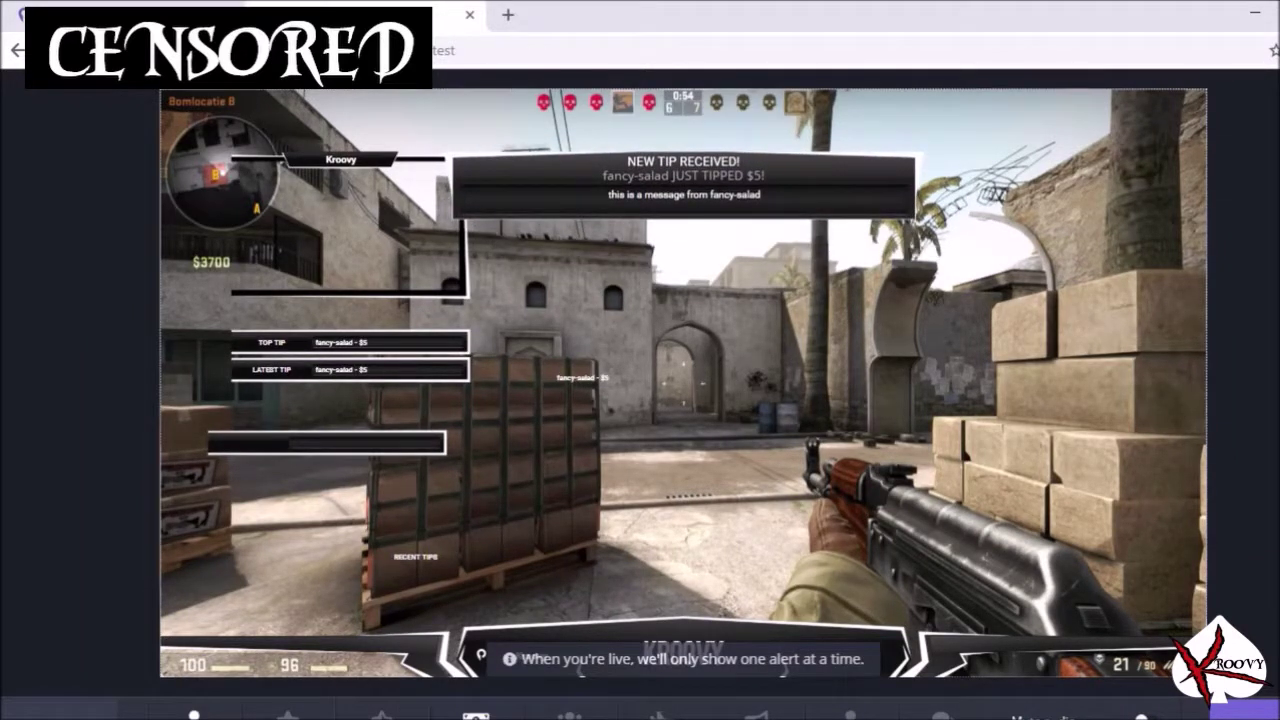
Step: Leave the test preview and copy the overlay URL from the Launch Overlay dialog
key("Escape")
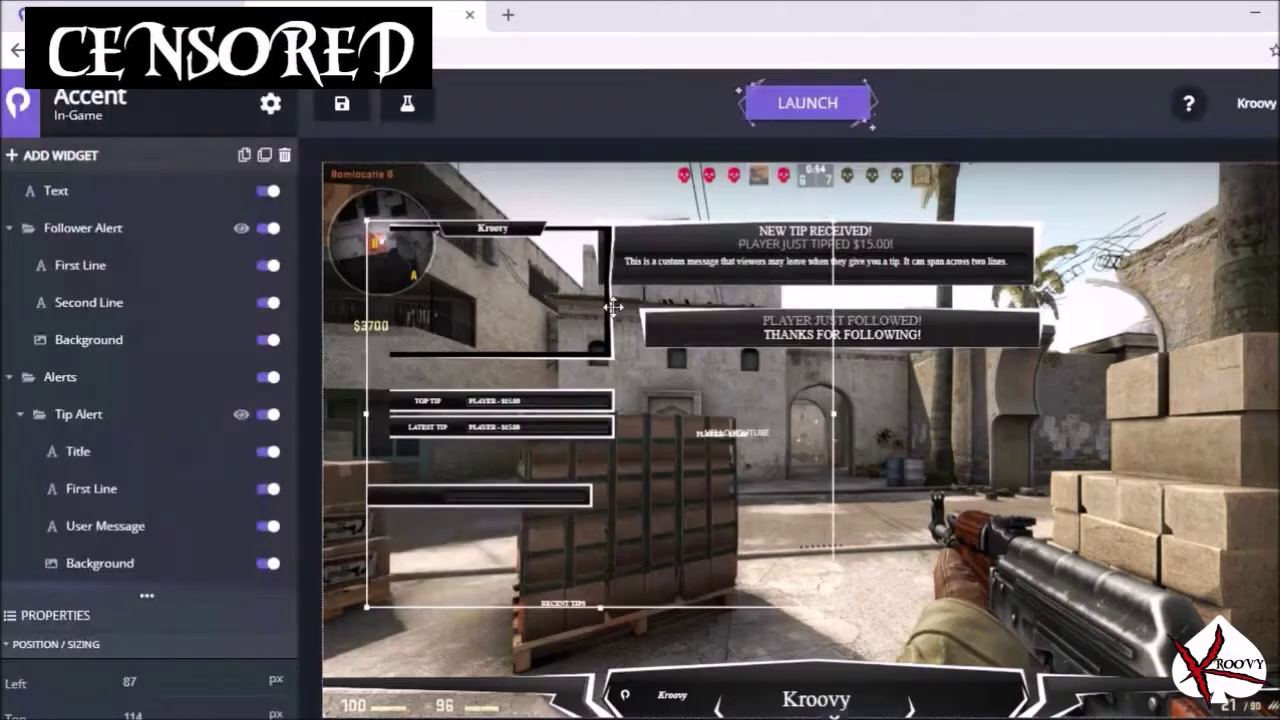
left_click(817, 118)
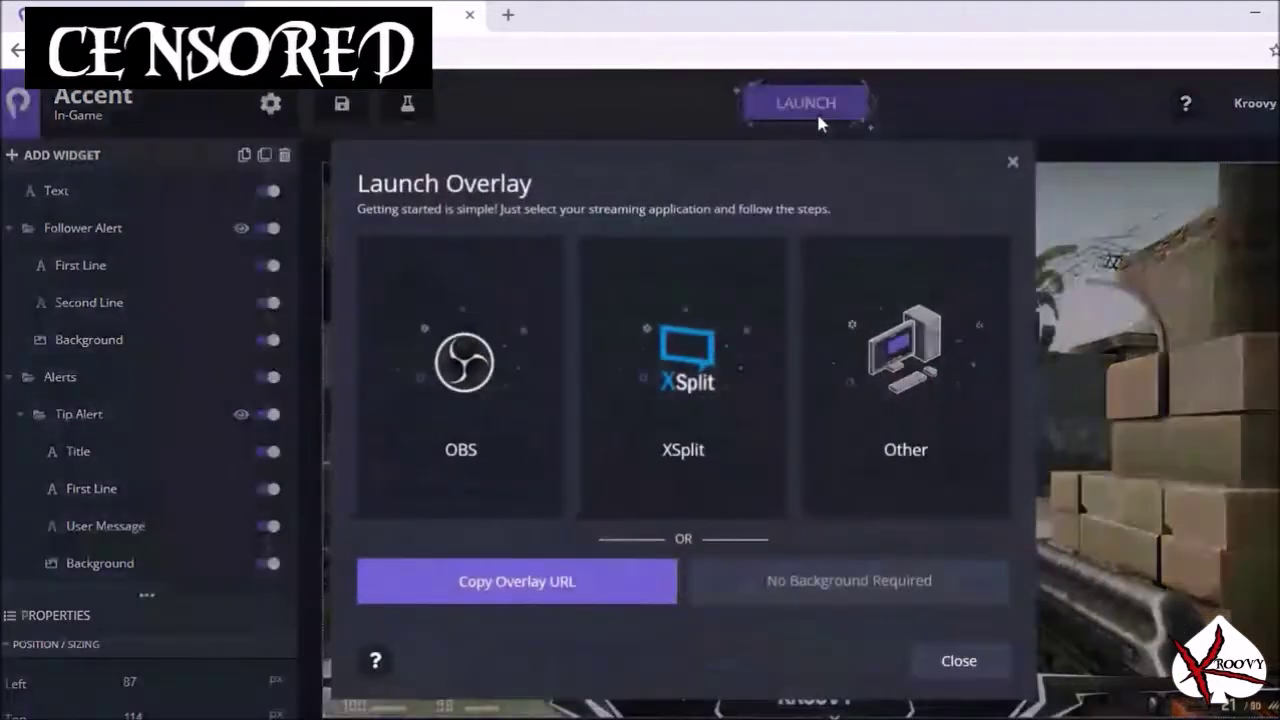
left_click(585, 606)
left_click(957, 662)
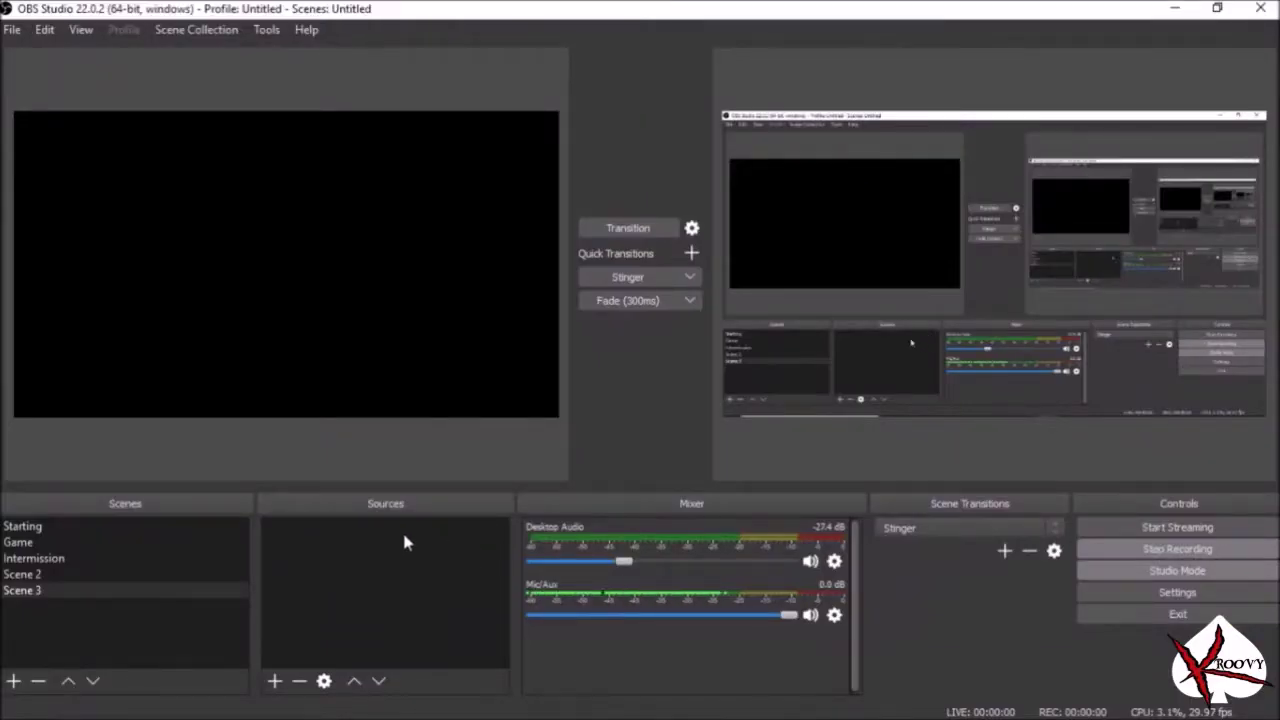
Step: Add a 1280×720 Browser source in Scene 3 pointing to the Player.me overlay URL
right_click(312, 556)
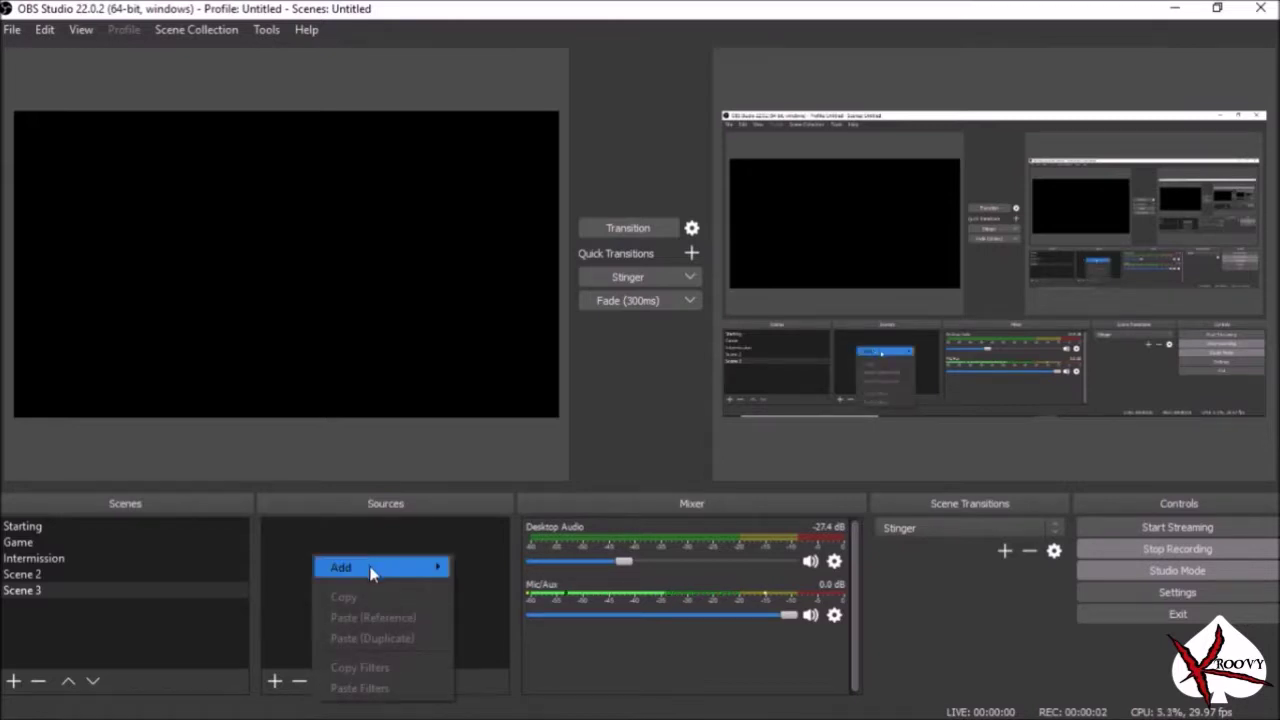
mouse_move(375, 567)
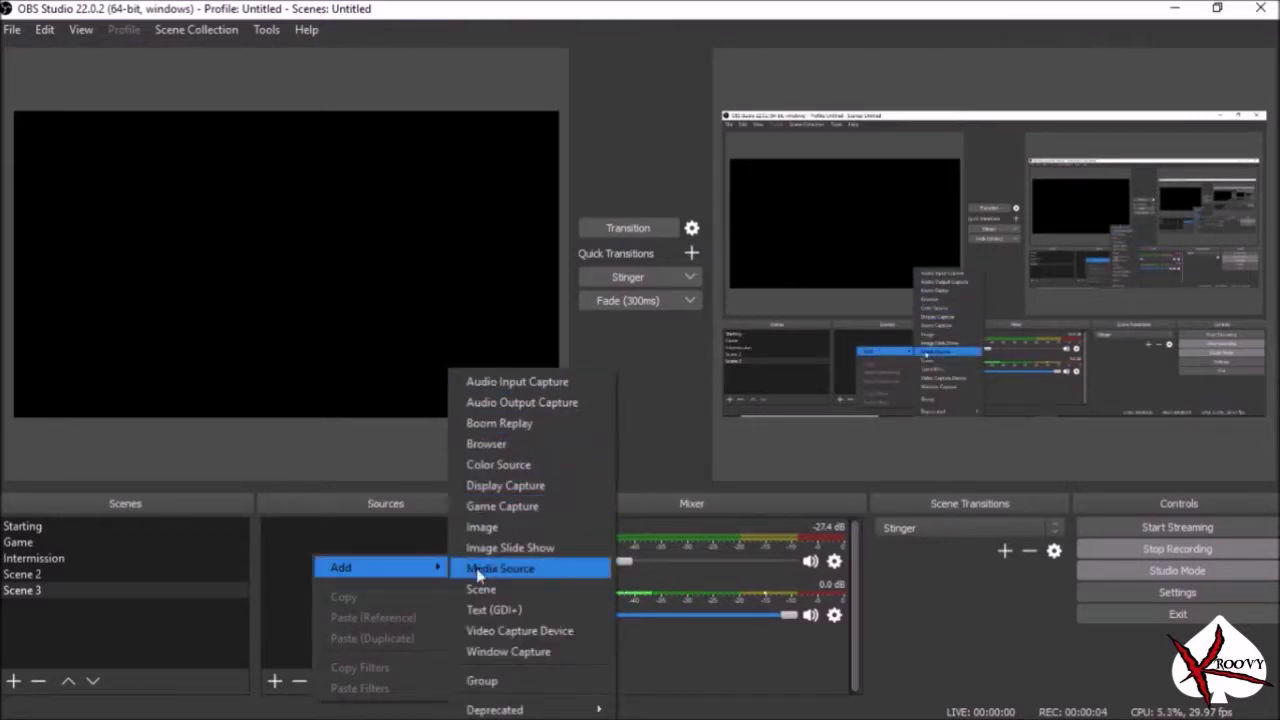
left_click(505, 445)
left_click(696, 498)
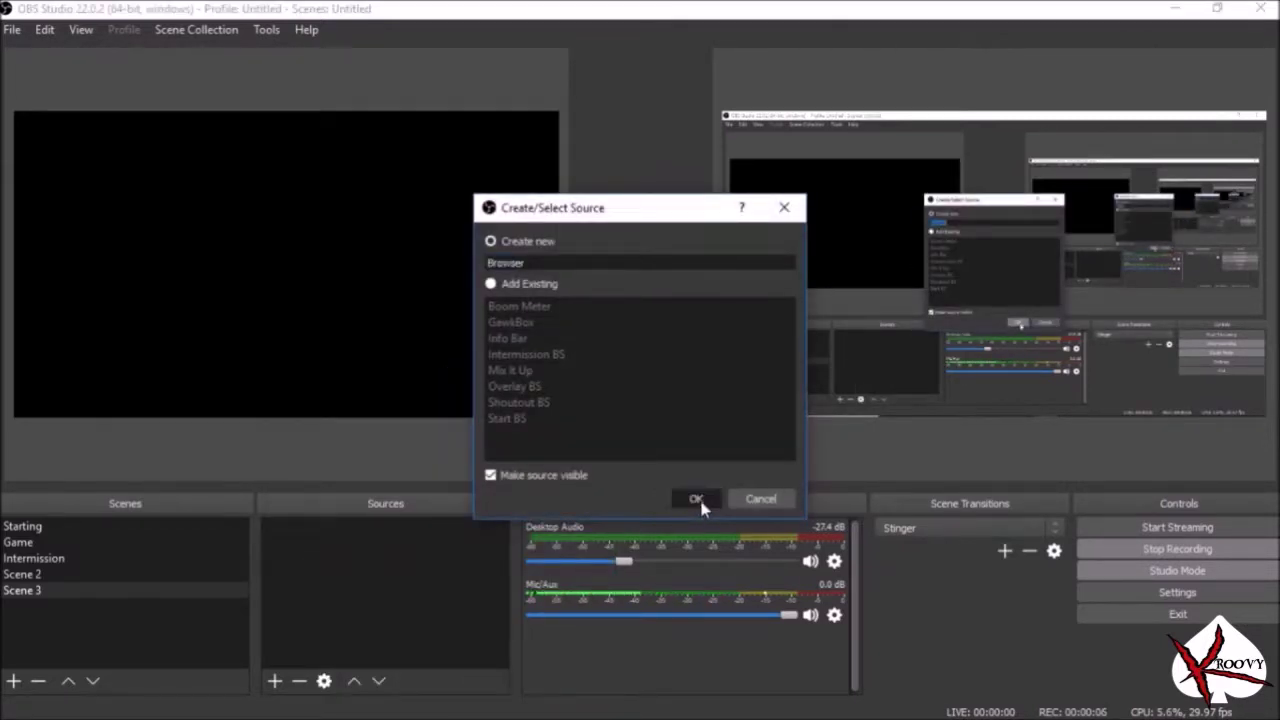
left_click_drag(568, 88, 631, 104)
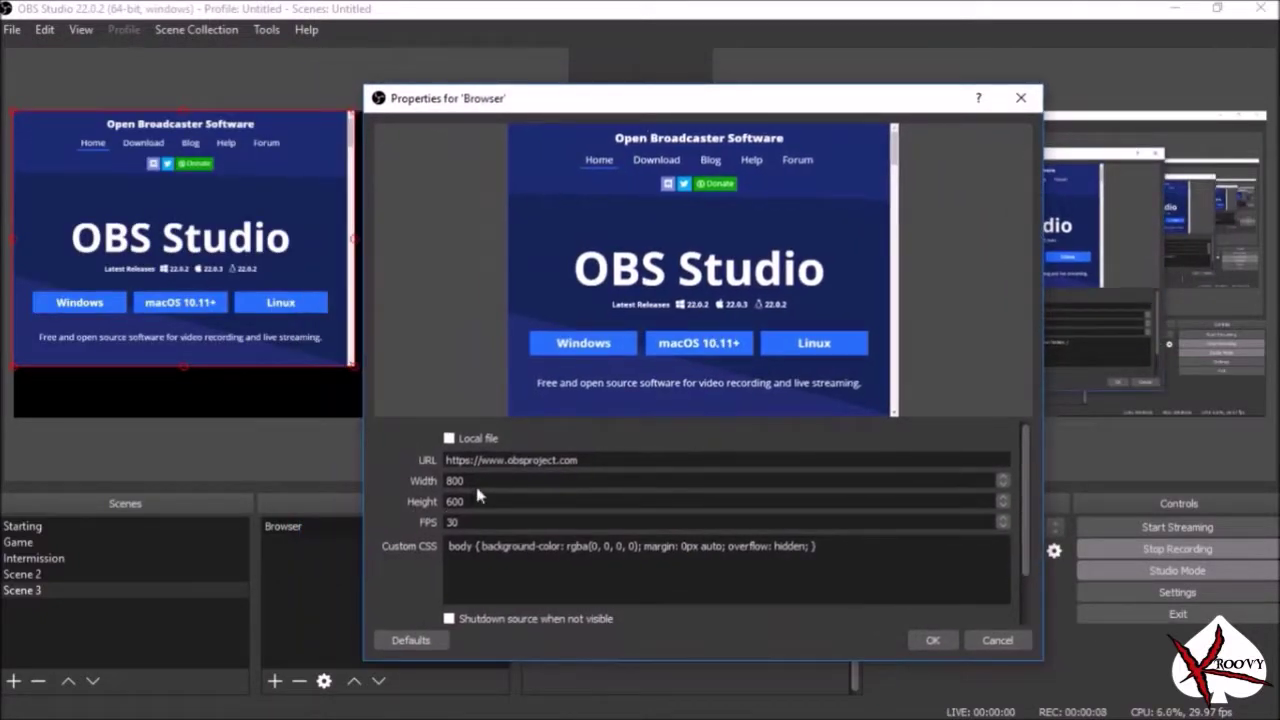
key("Tab")
key("Tab")
type("1280")
key("Tab")
type("720")
key("shift+Tab")
key("shift+Tab")
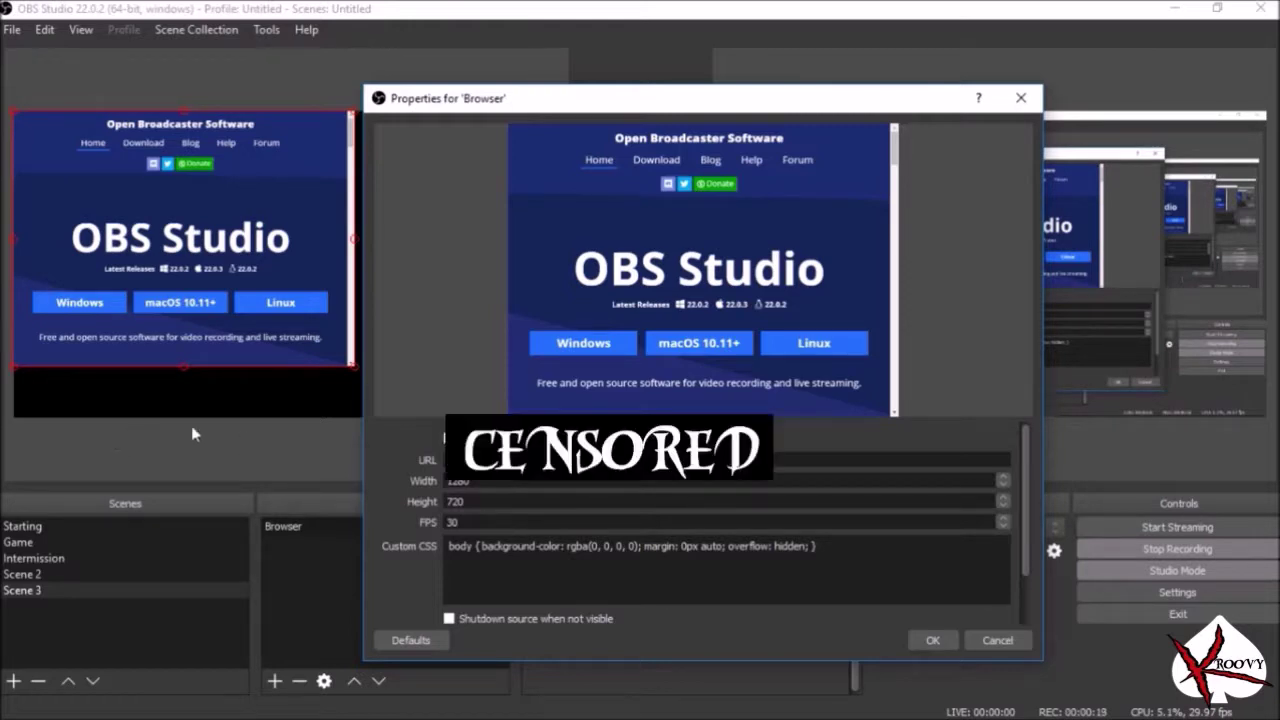
left_click(938, 643)
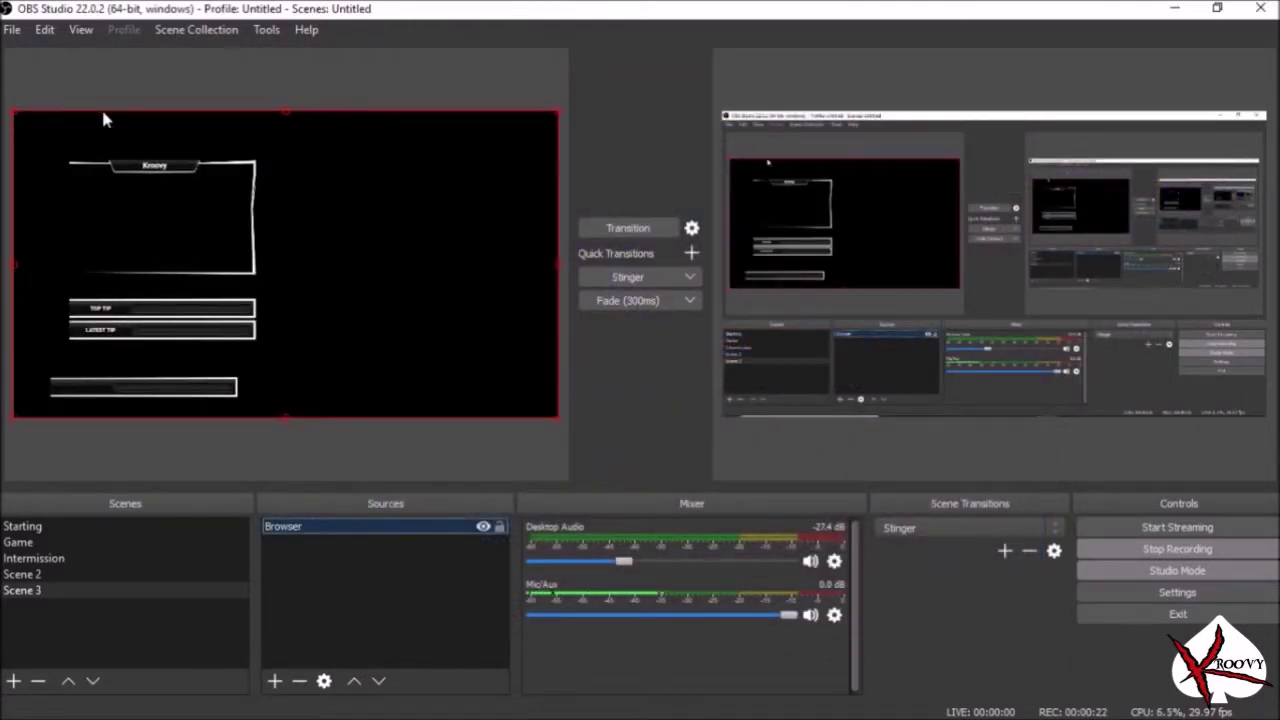
Step: Drag the Browser source up, then back down to align the overlay in the preview
left_click_drag(333, 357, 326, 243)
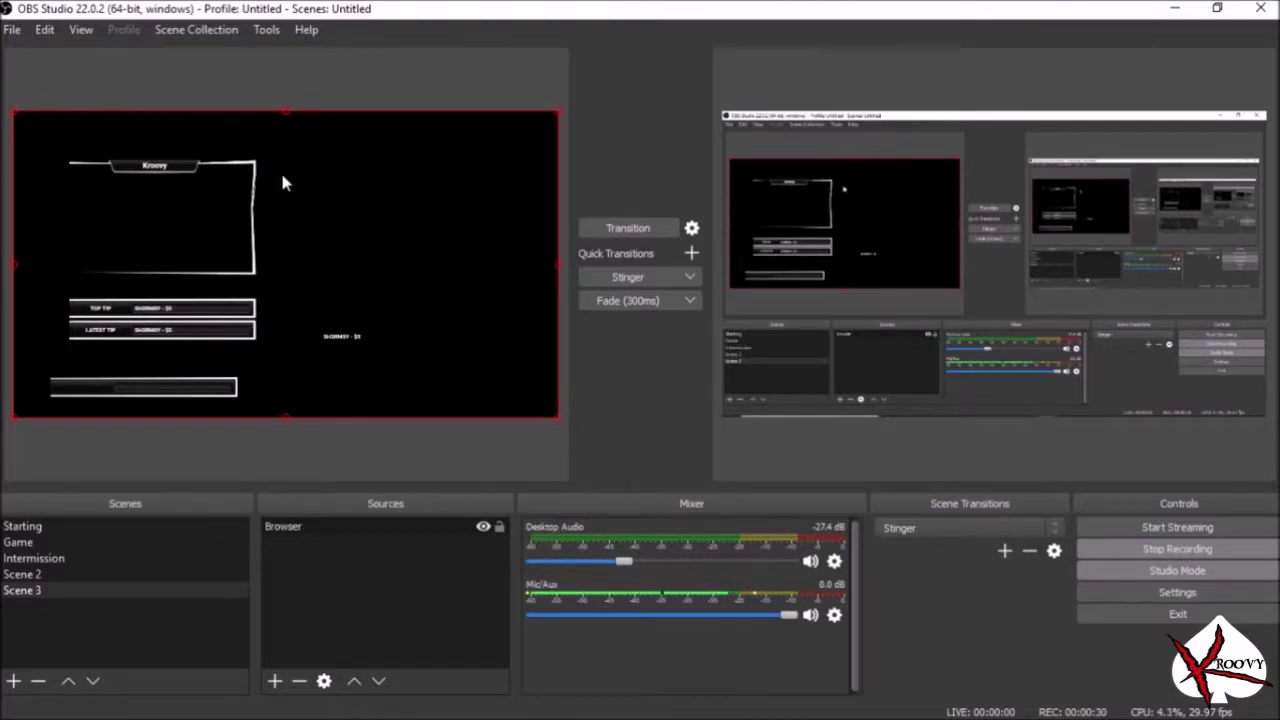
left_click_drag(283, 183, 279, 263)
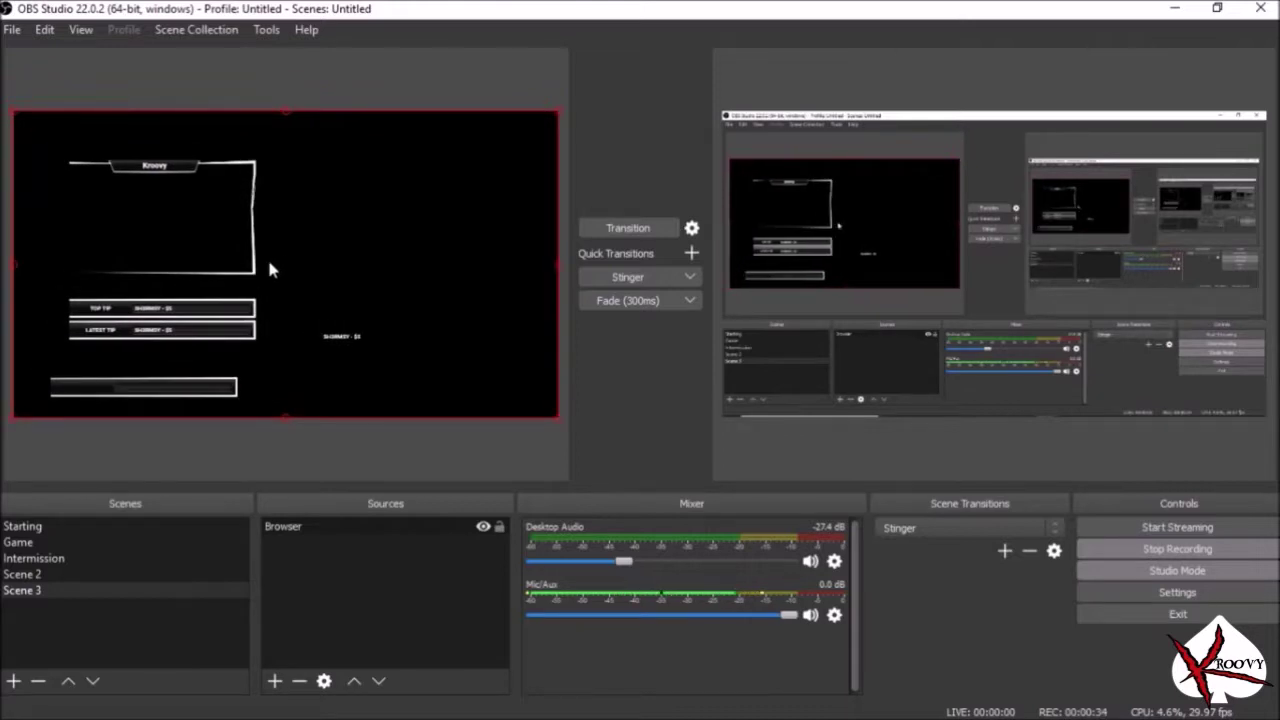